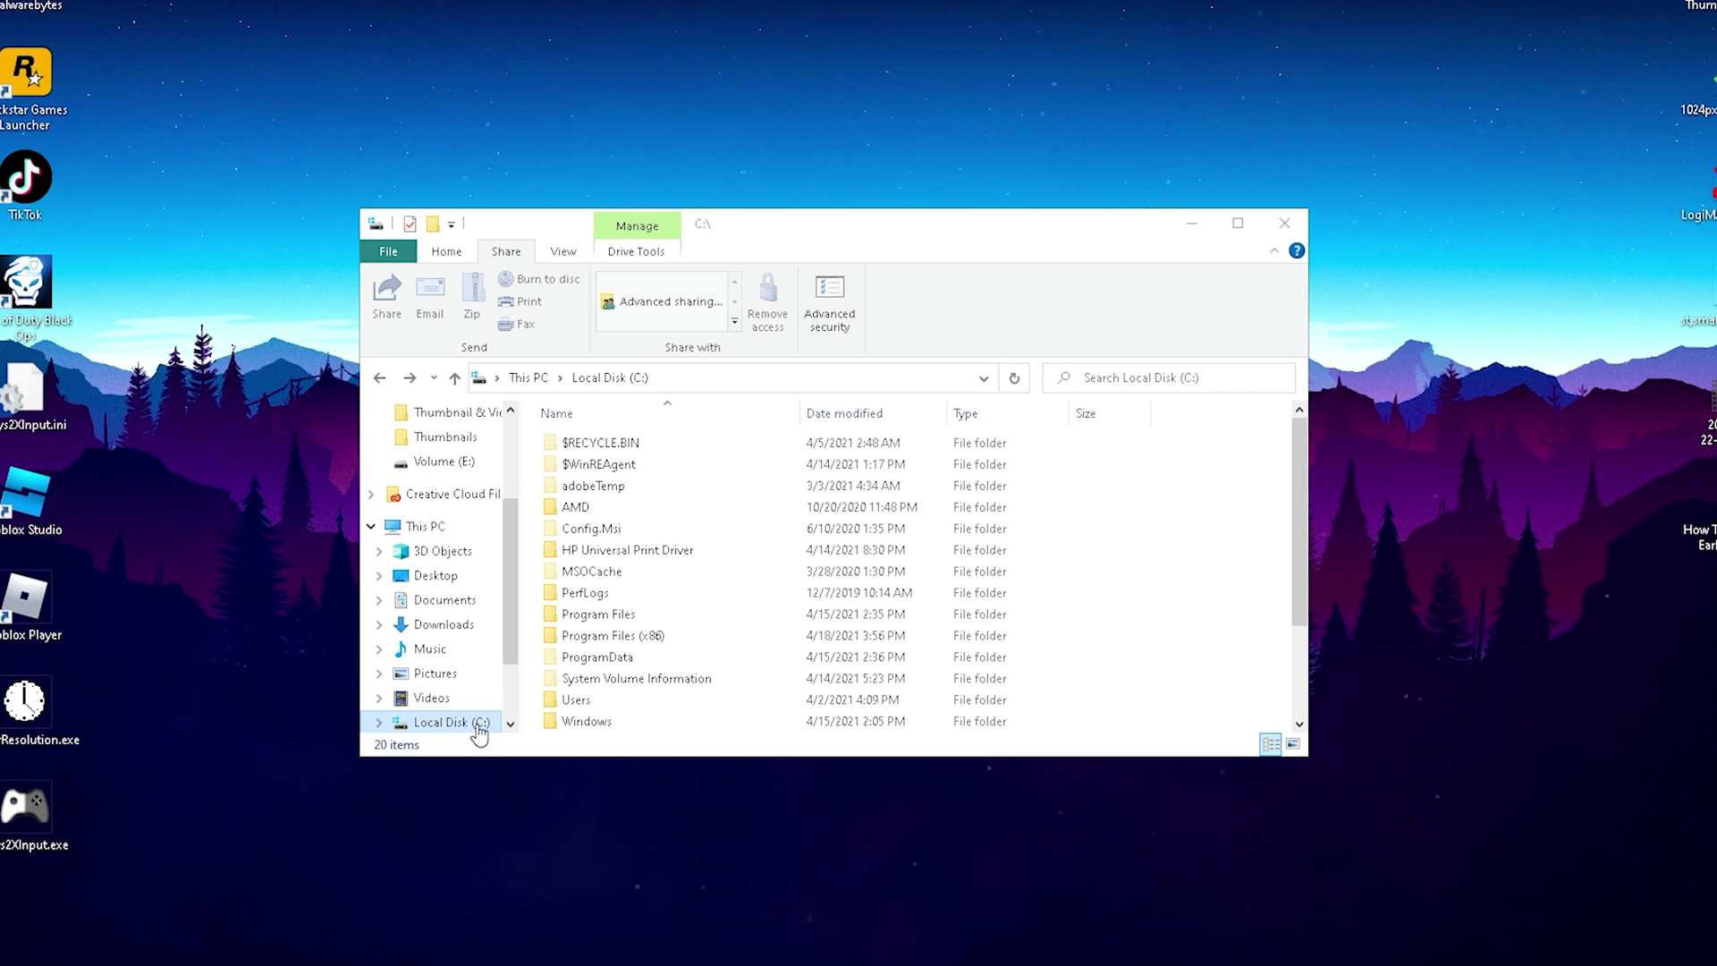
Step: Open the folder C:\Program Files\Epic Games\Fortnite\FortniteGame\Binaries\Win64
{"action": "double_click", "coordinate": [597, 614]}
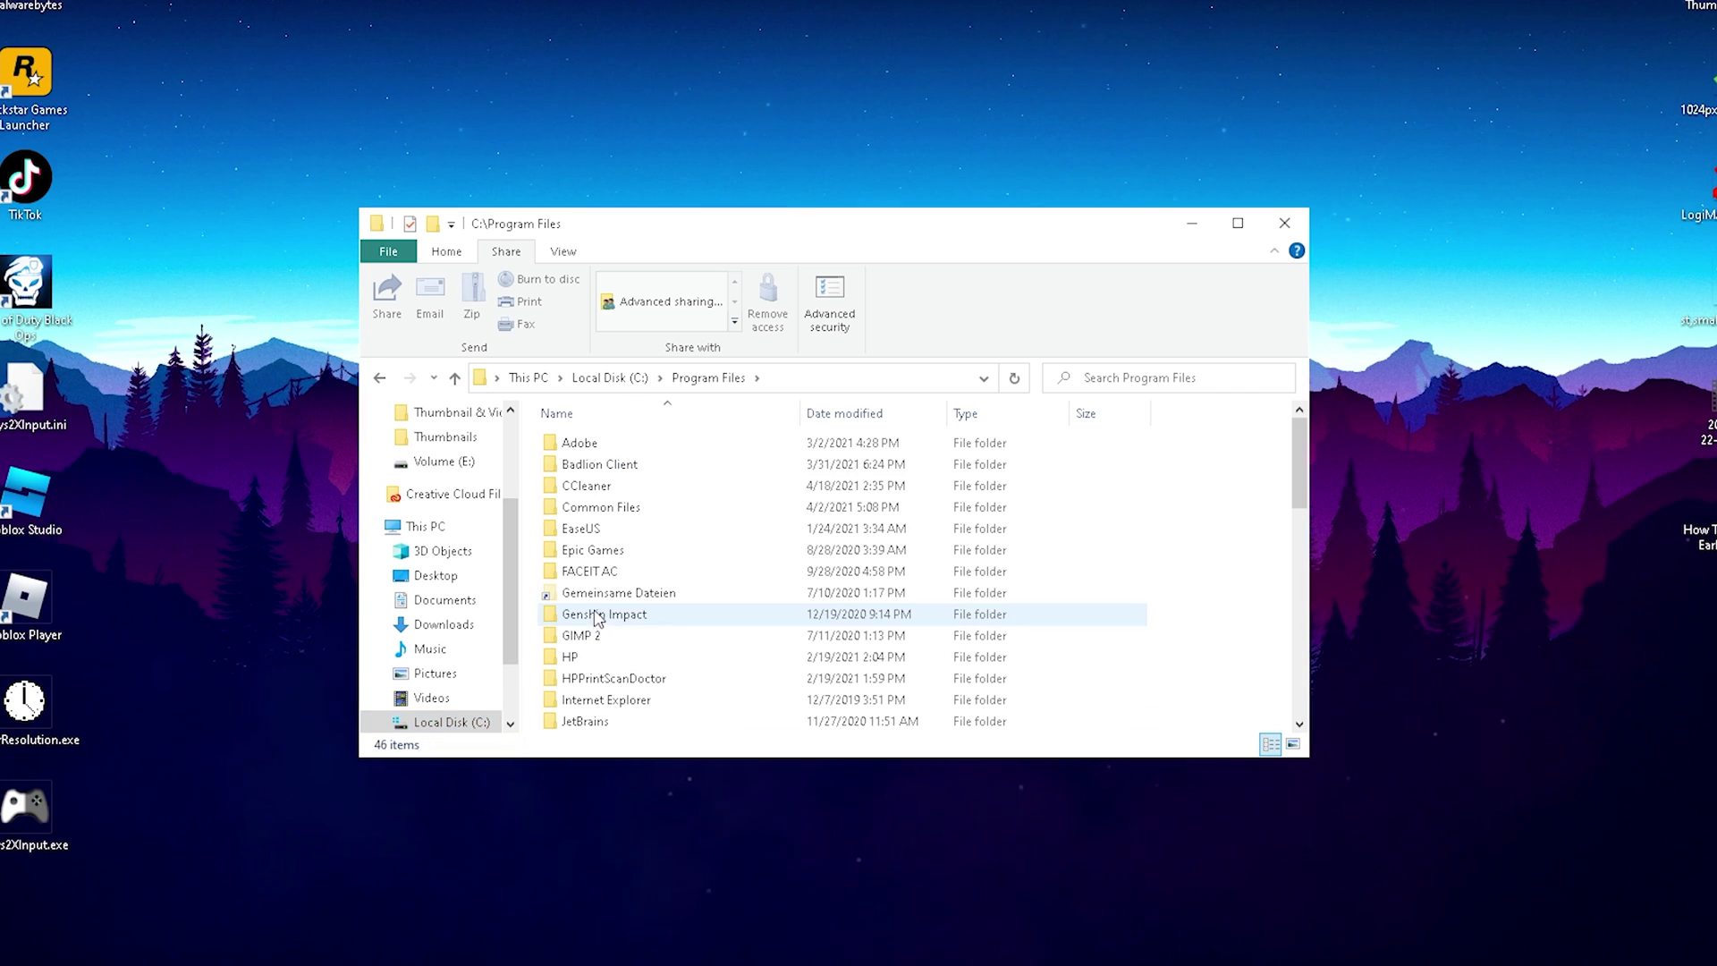
{"action": "left_click", "coordinate": [595, 551]}
{"action": "double_click", "coordinate": [594, 552]}
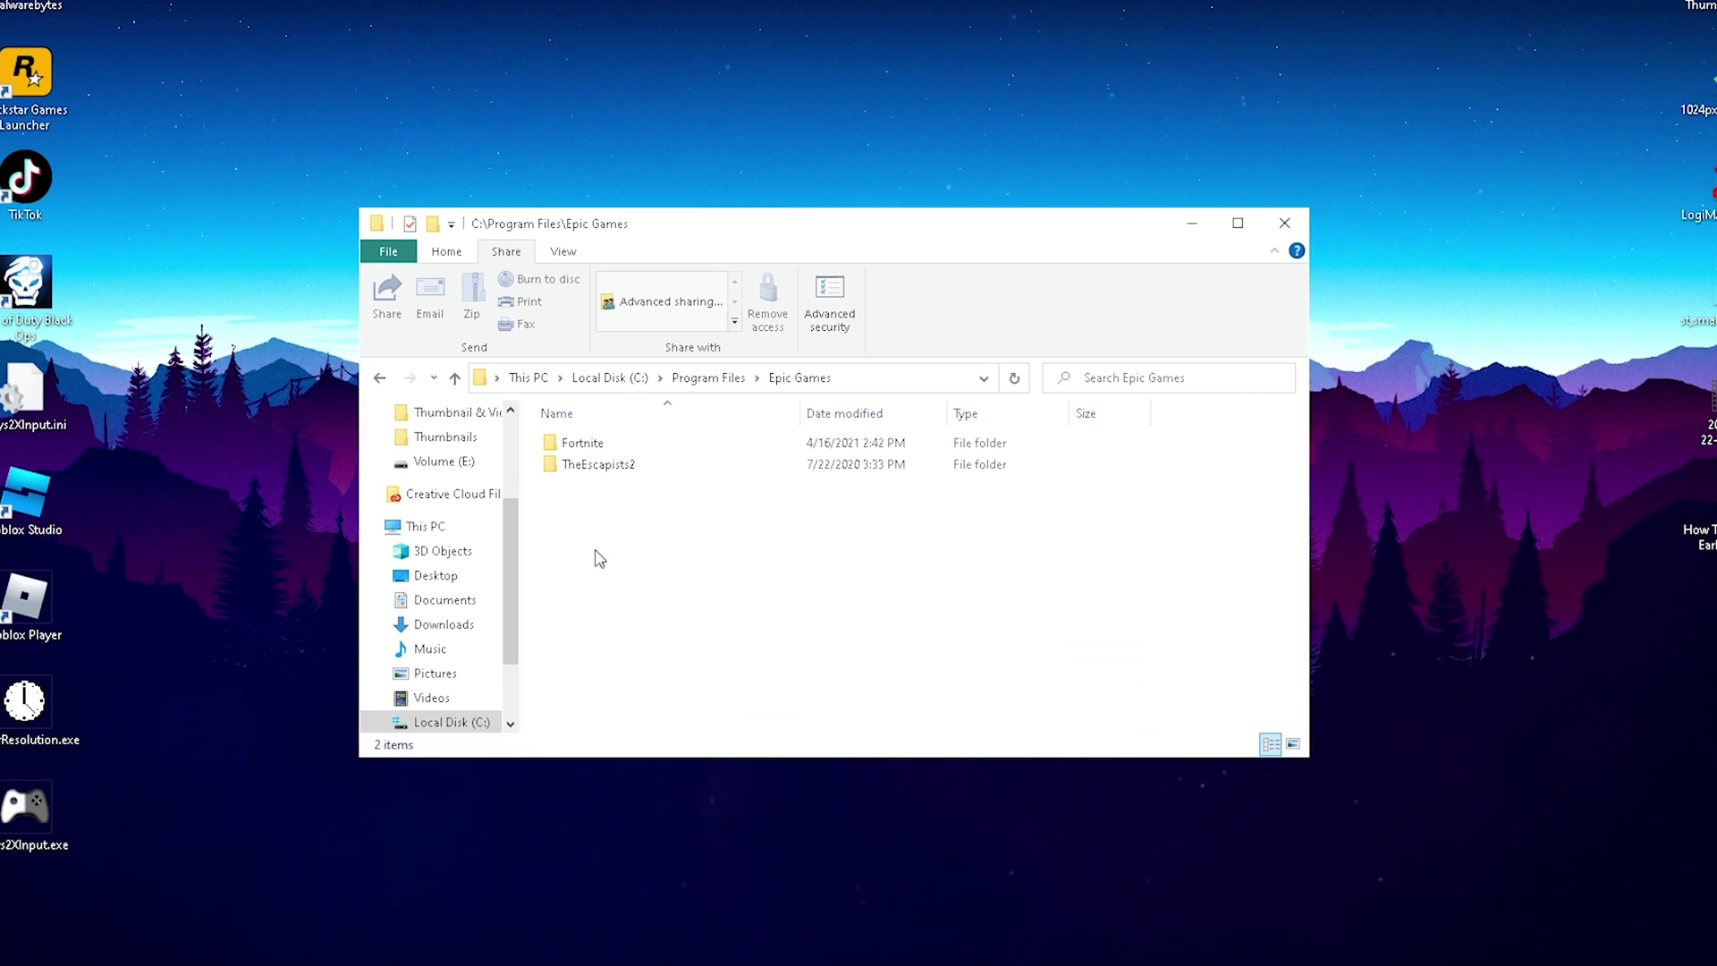
{"action": "double_click", "coordinate": [582, 445]}
{"action": "double_click", "coordinate": [583, 488]}
{"action": "double_click", "coordinate": [577, 445]}
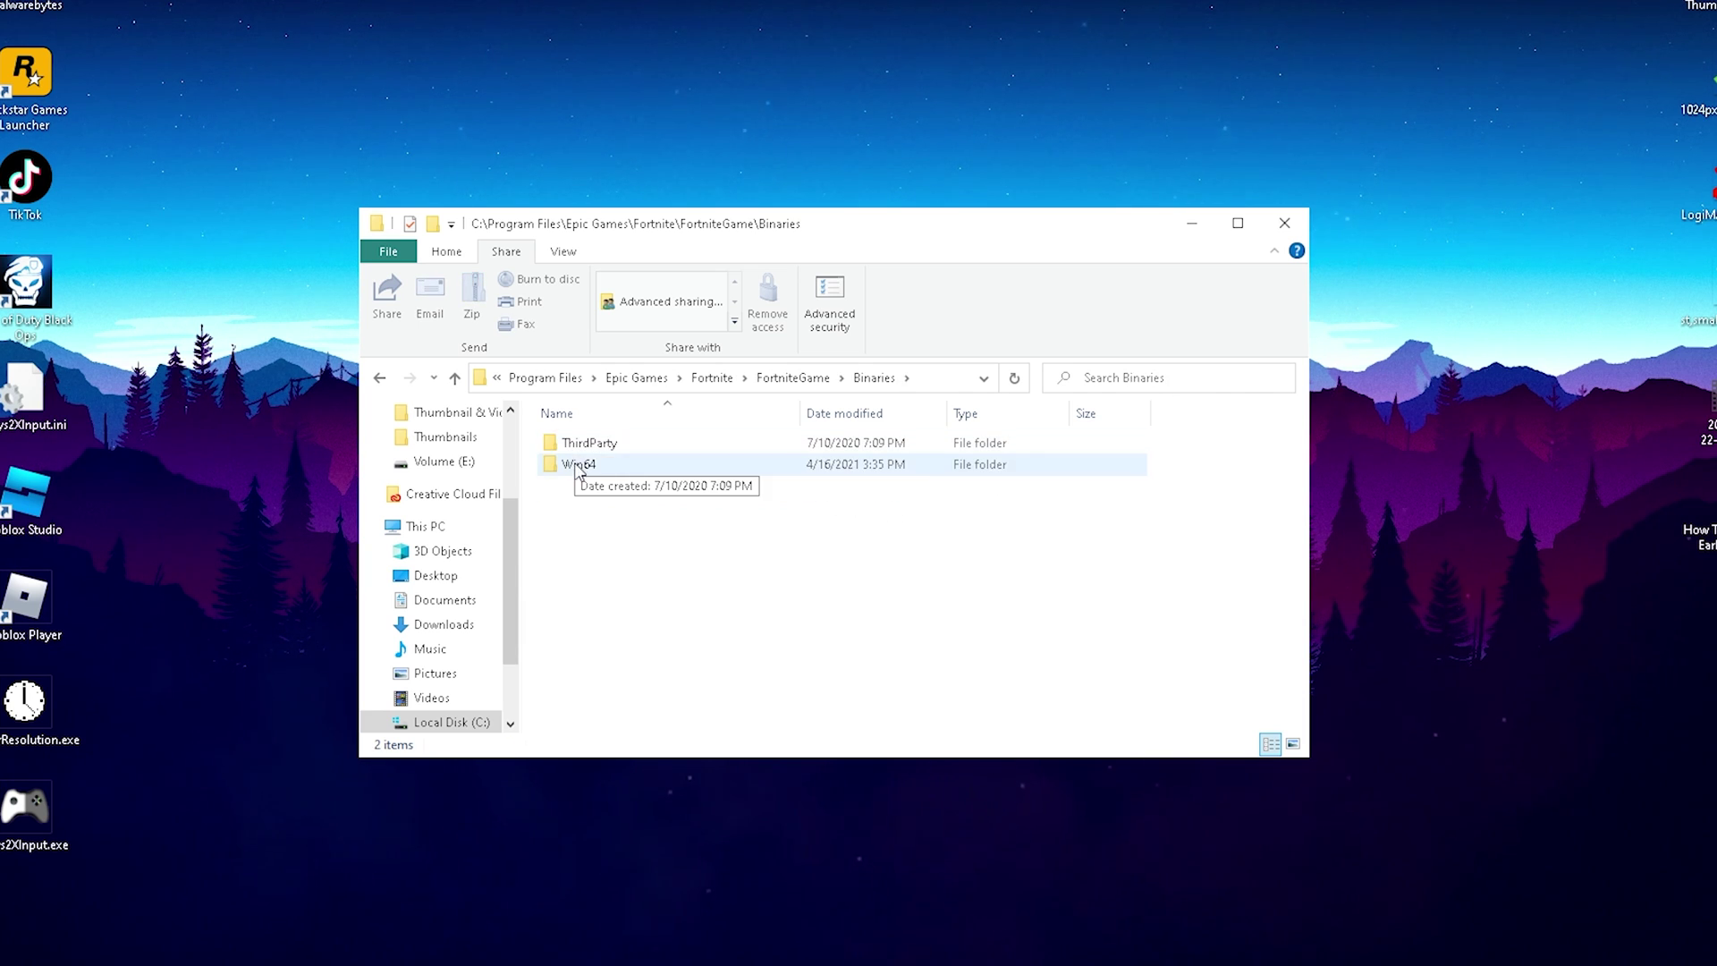
{"action": "double_click", "coordinate": [574, 463]}
Step: Uninstall the BattlEye Service by running Uninstall_BattlEye.bat from the BattlEye folder in Win64
{"action": "scroll", "coordinate": [608, 544], "scroll_direction": "down", "scroll_amount": 14}
{"action": "scroll", "coordinate": [657, 581], "scroll_direction": "up", "scroll_amount": 1}
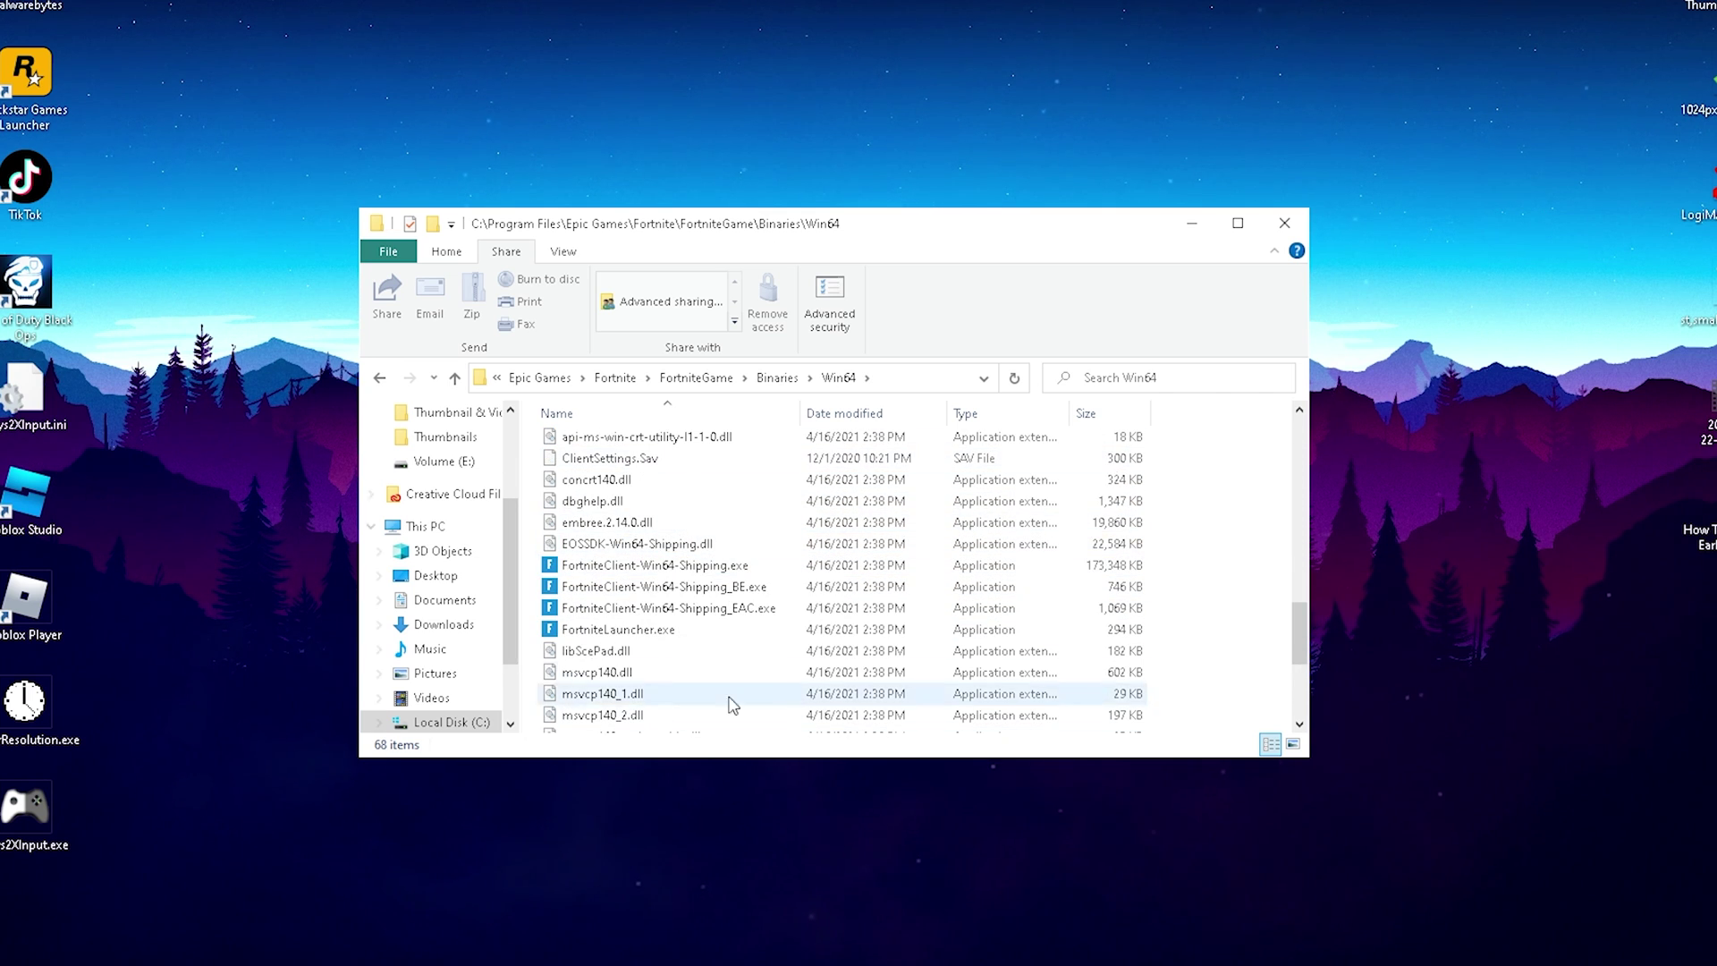
{"action": "scroll", "coordinate": [707, 599], "scroll_direction": "up", "scroll_amount": 13}
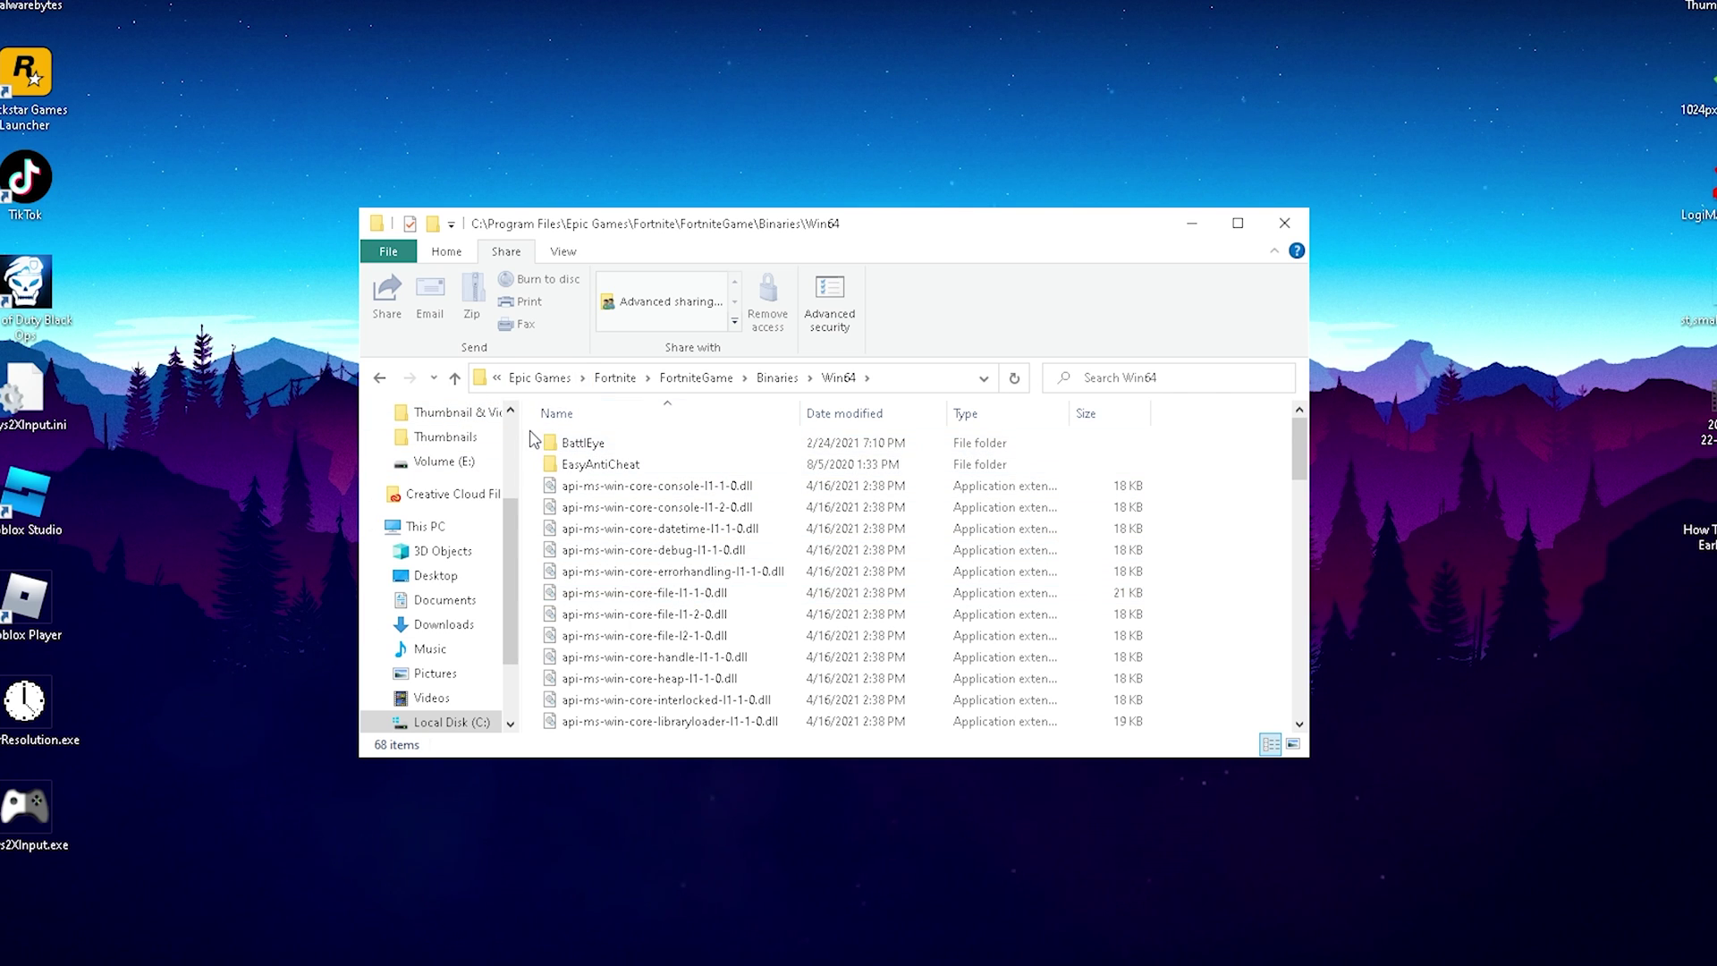
{"action": "left_click_drag", "start_coordinate": [530, 431], "coordinate": [688, 478]}
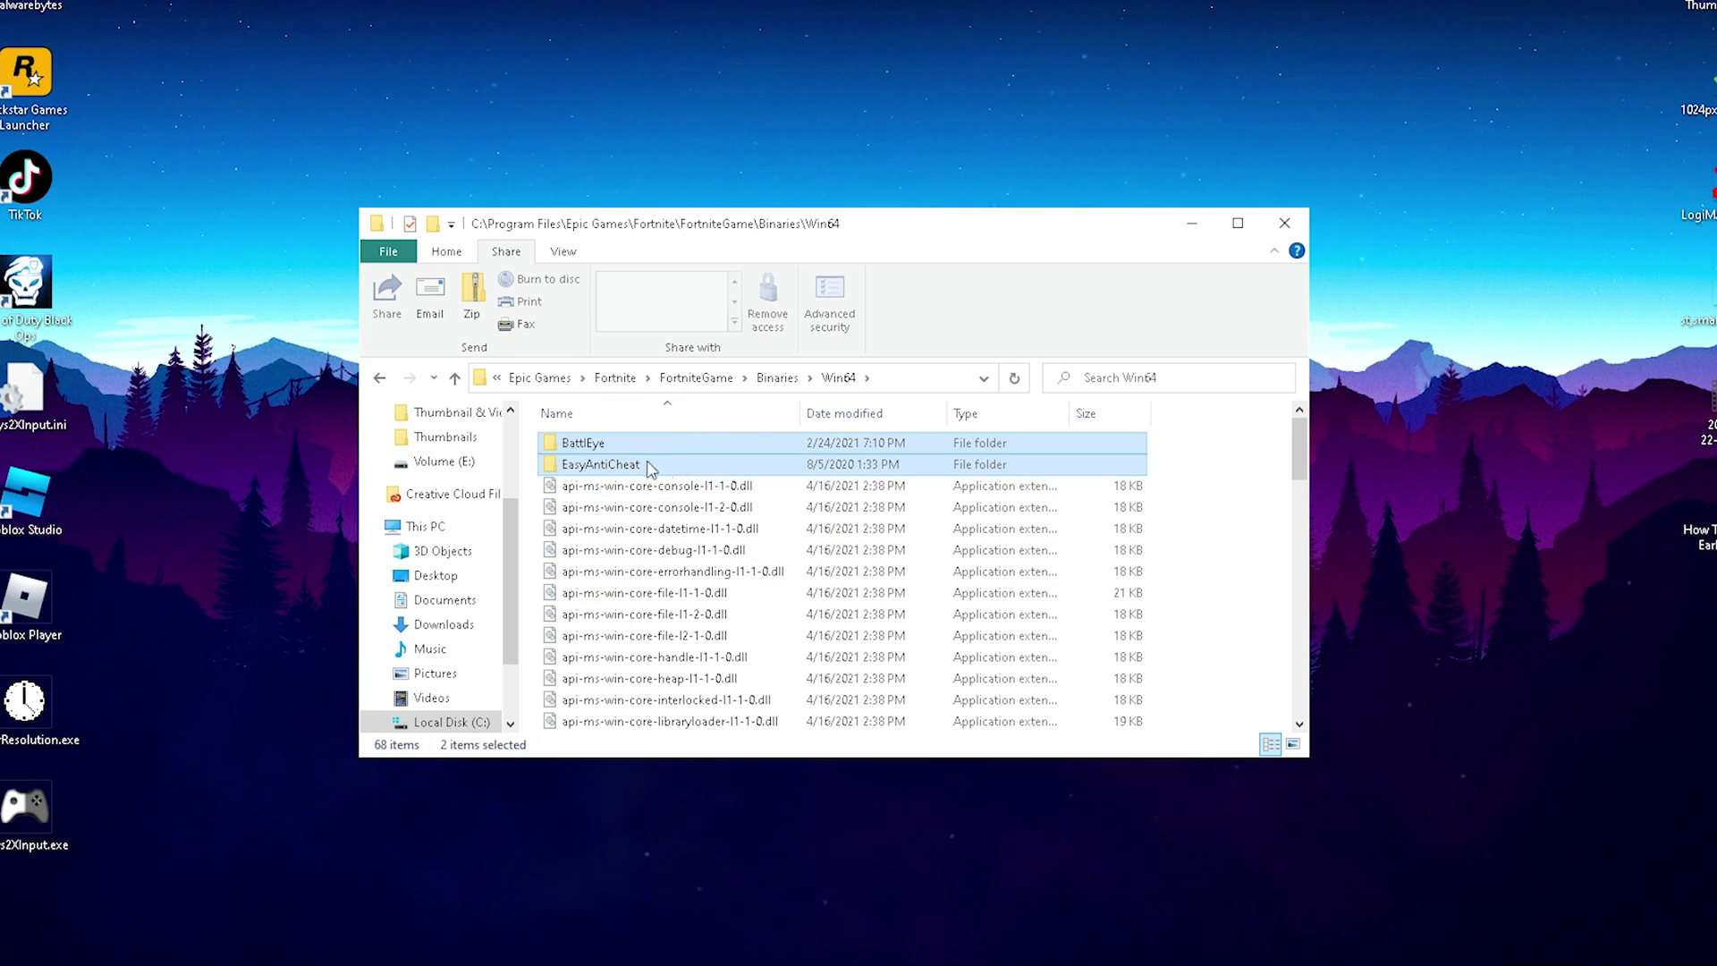
{"action": "left_click", "coordinate": [599, 446]}
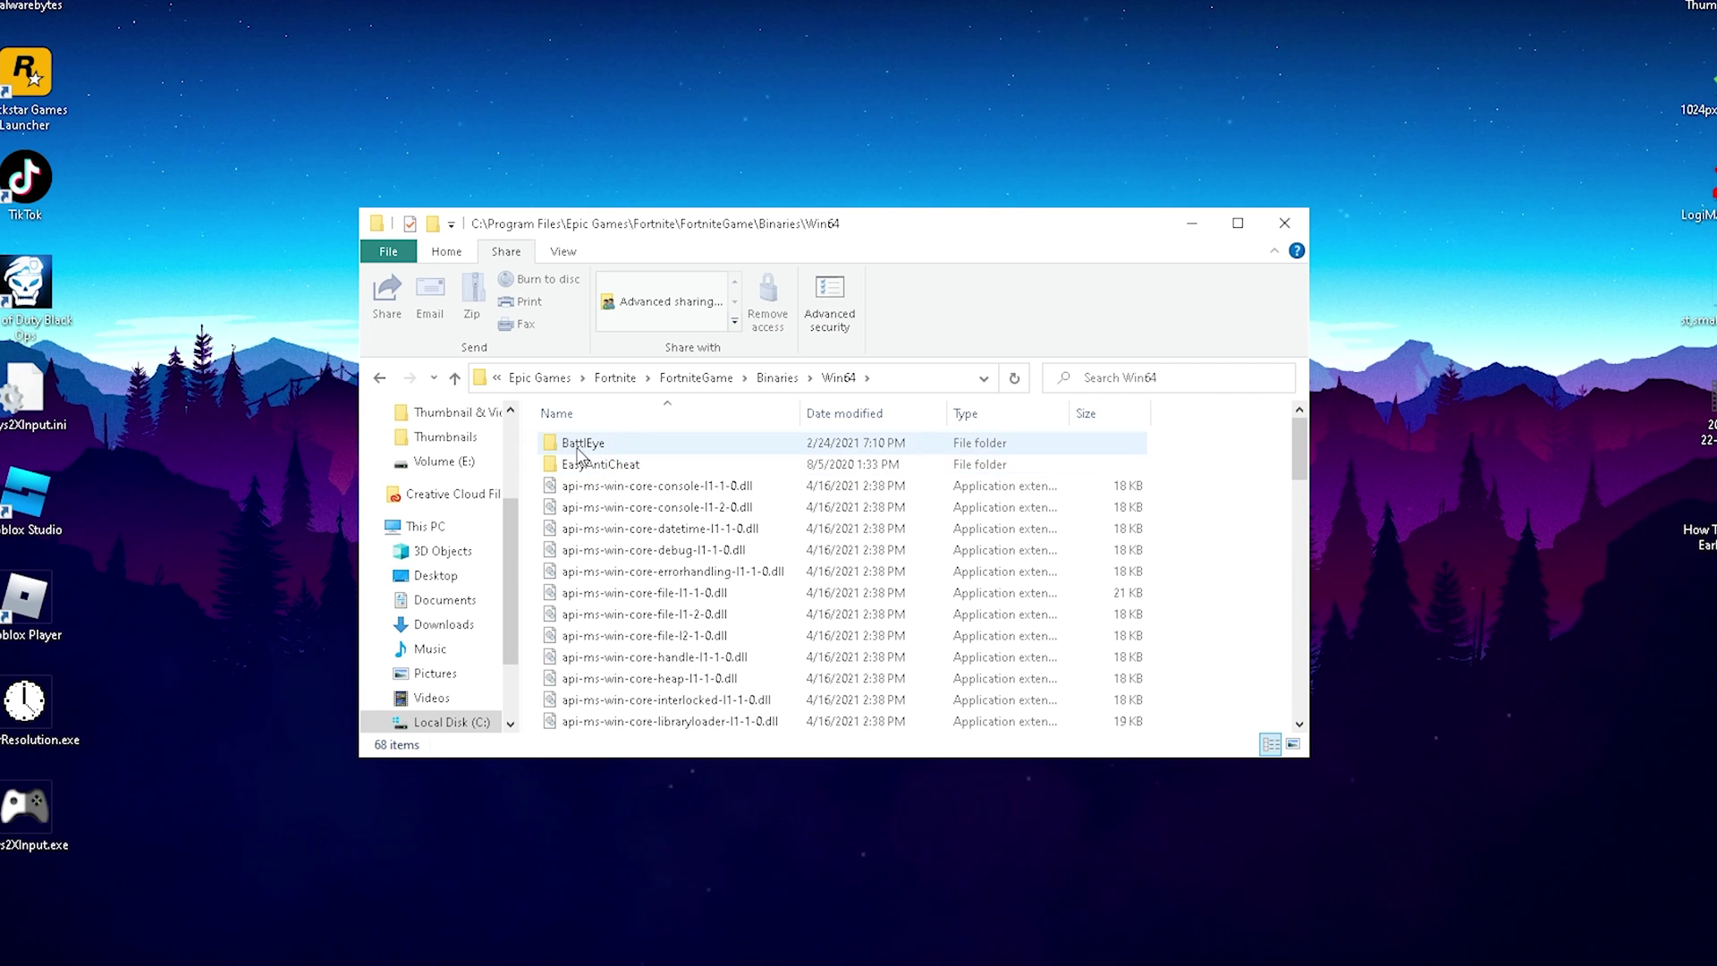
{"action": "double_click", "coordinate": [577, 448]}
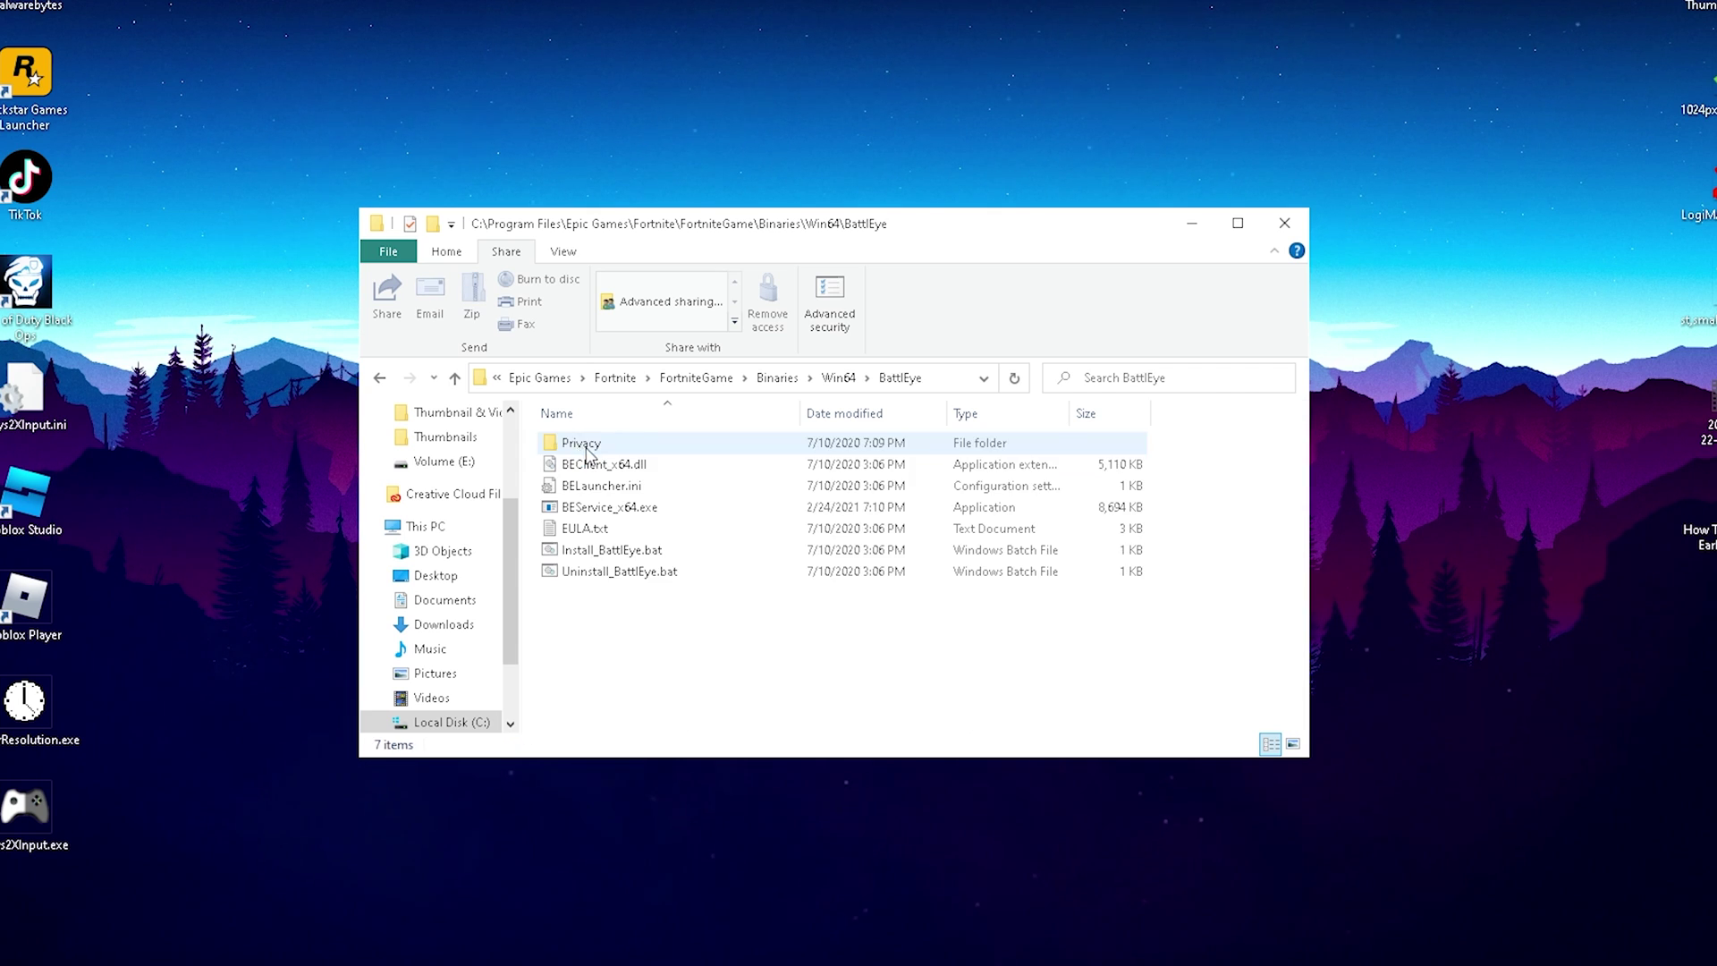
{"action": "left_click", "coordinate": [550, 551]}
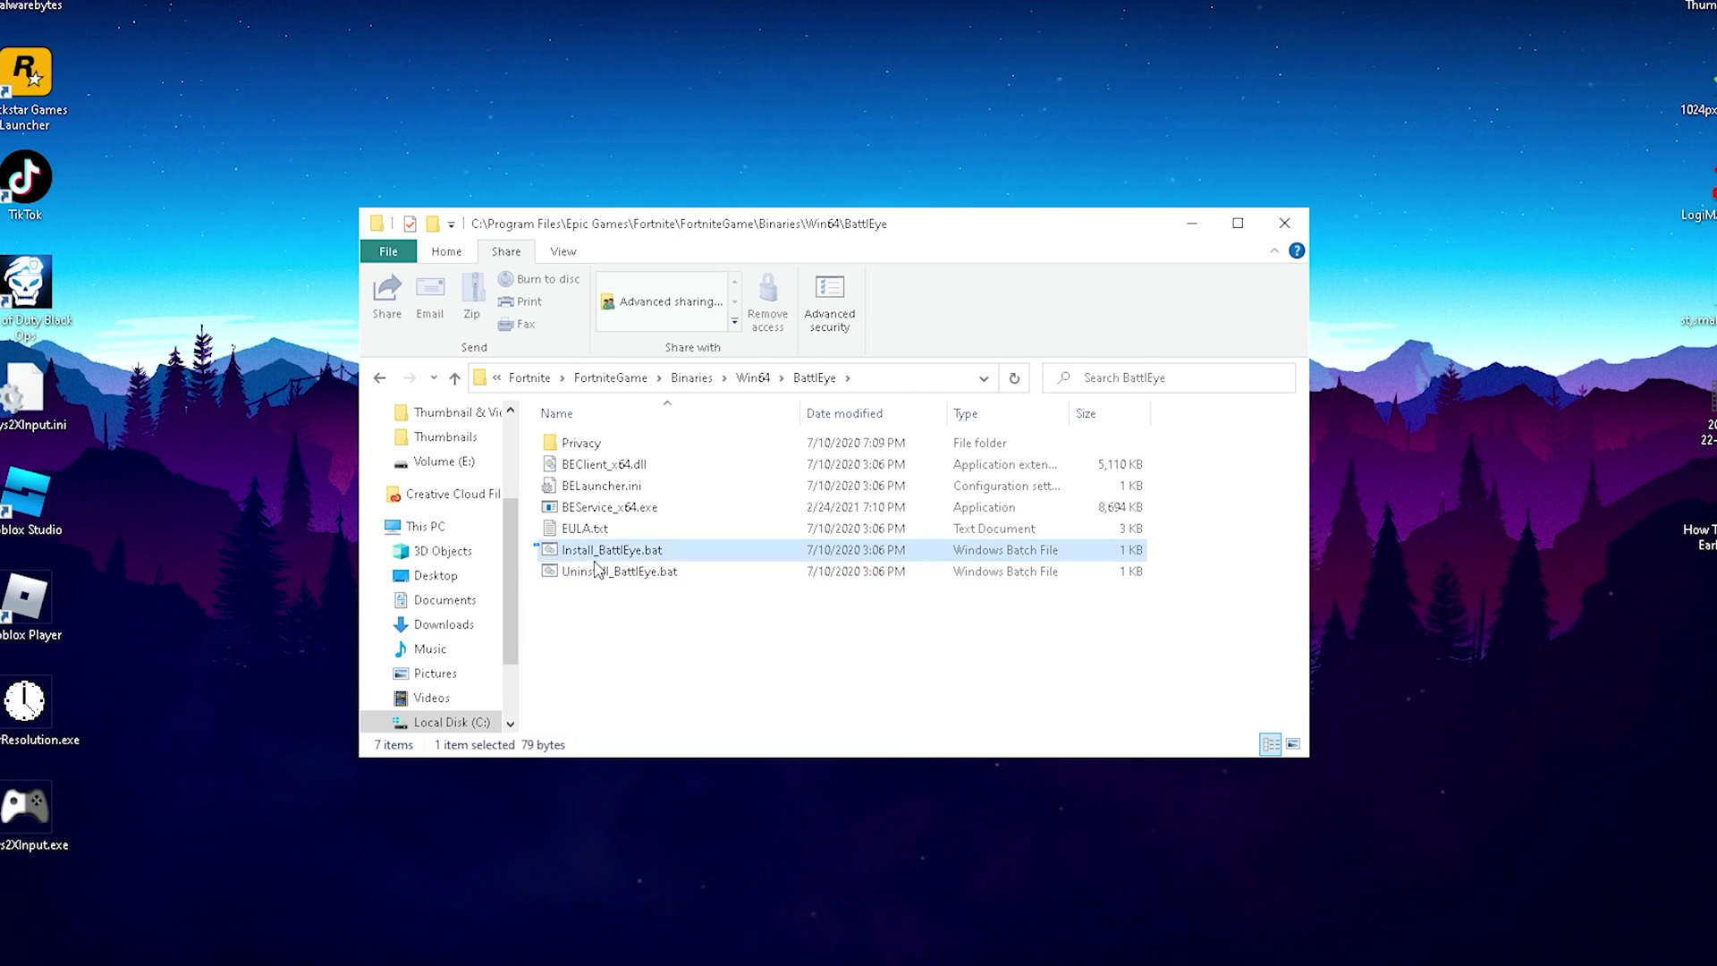
{"action": "double_click", "coordinate": [613, 573]}
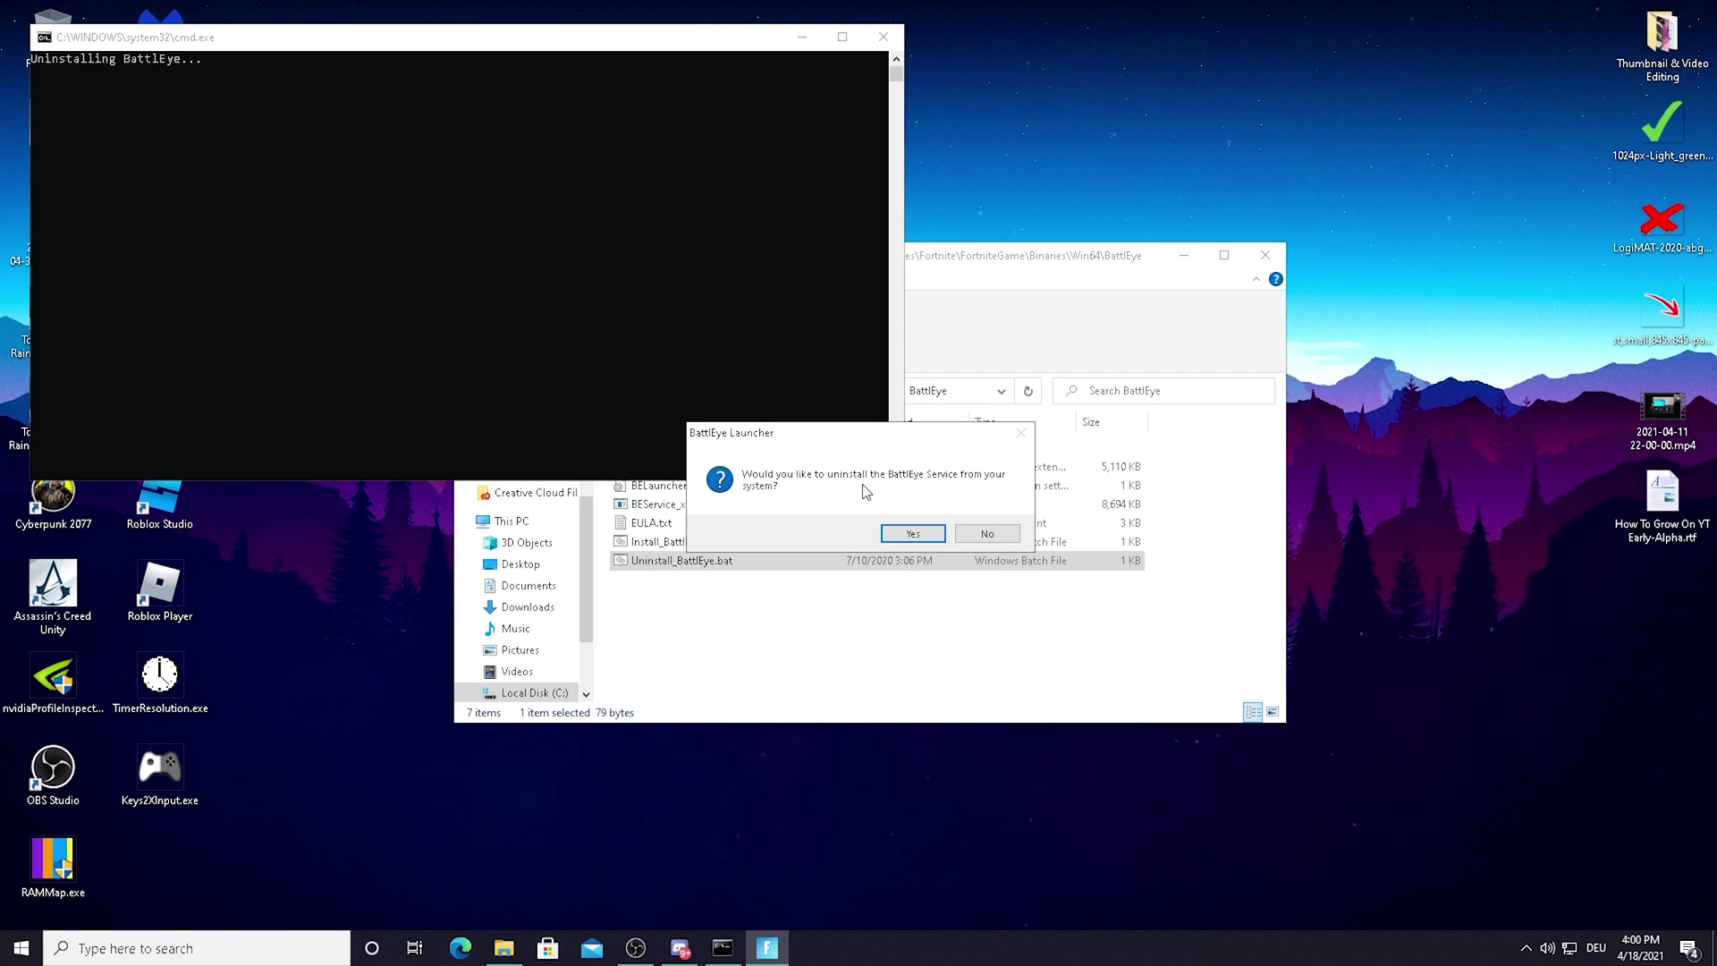
{"action": "left_click", "coordinate": [920, 533]}
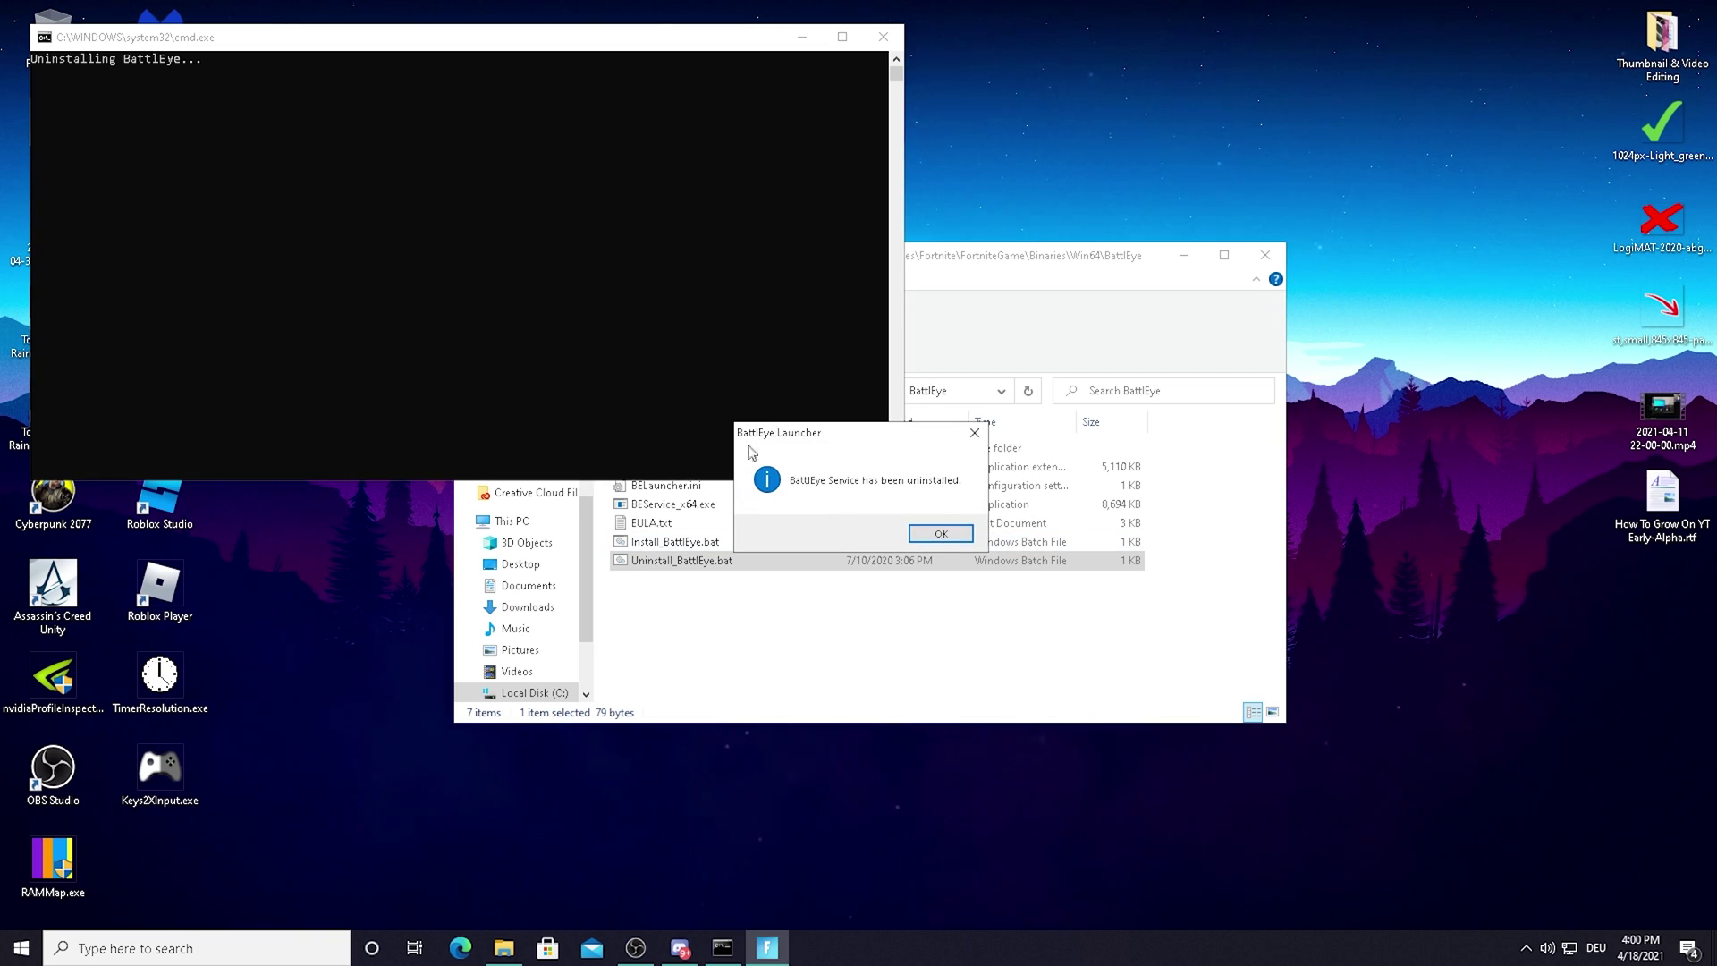
{"action": "left_click", "coordinate": [940, 533]}
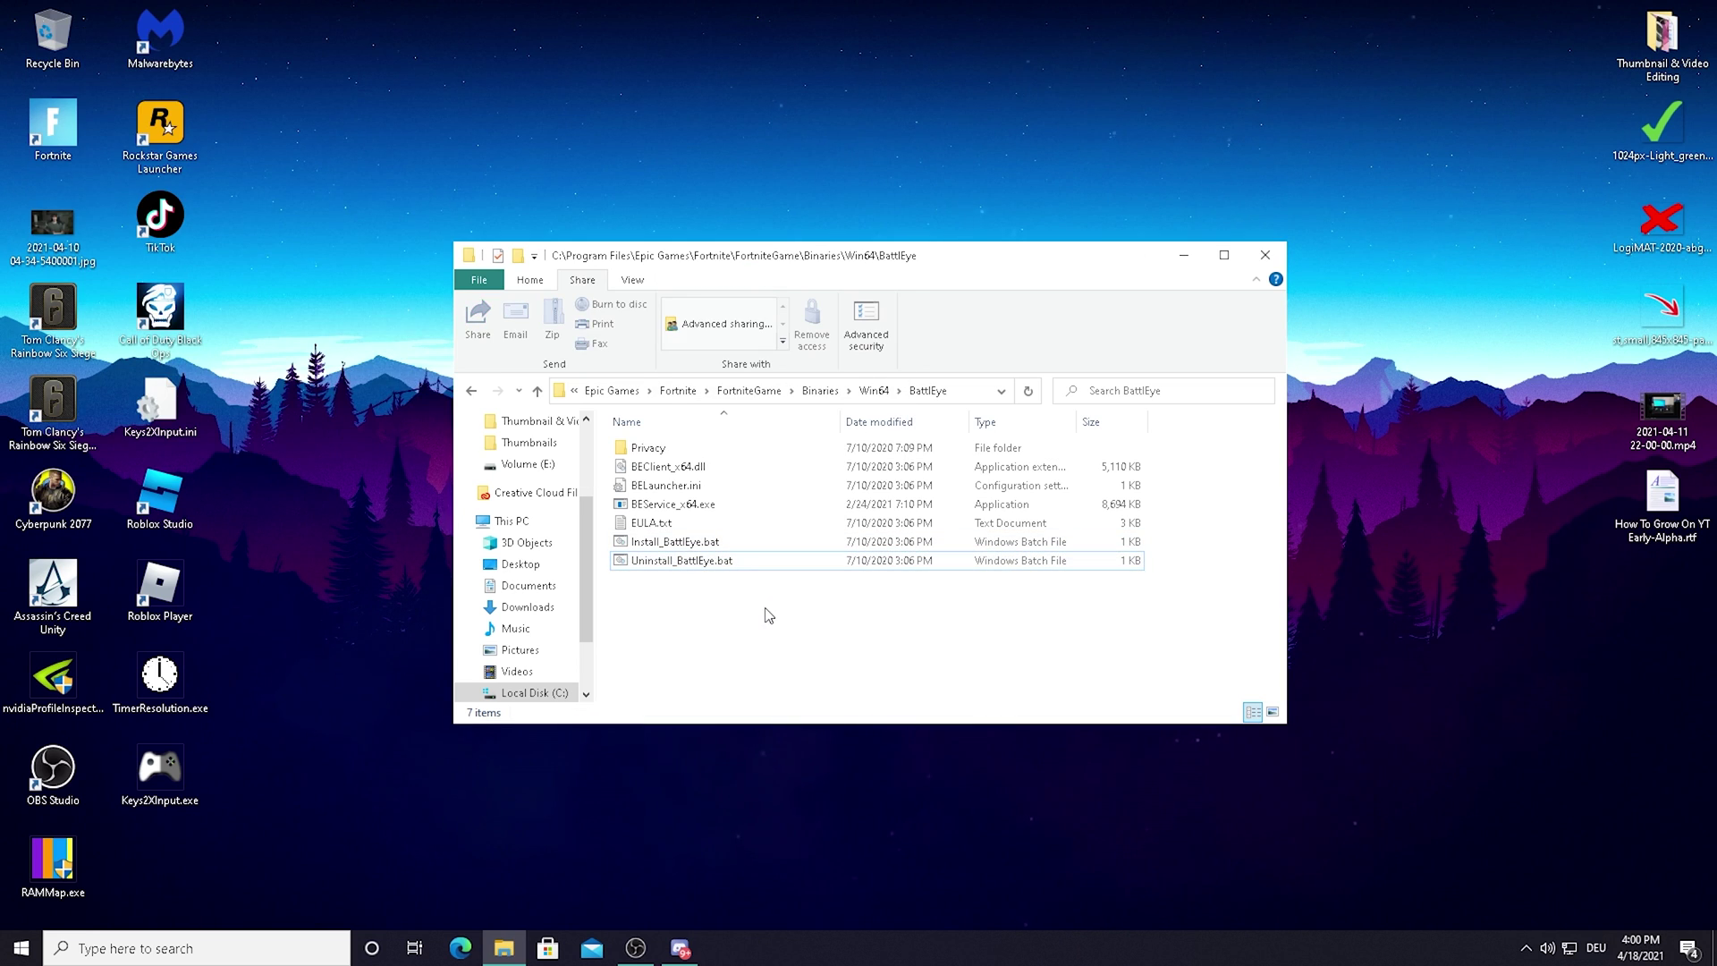
{"action": "left_click", "coordinate": [642, 543]}
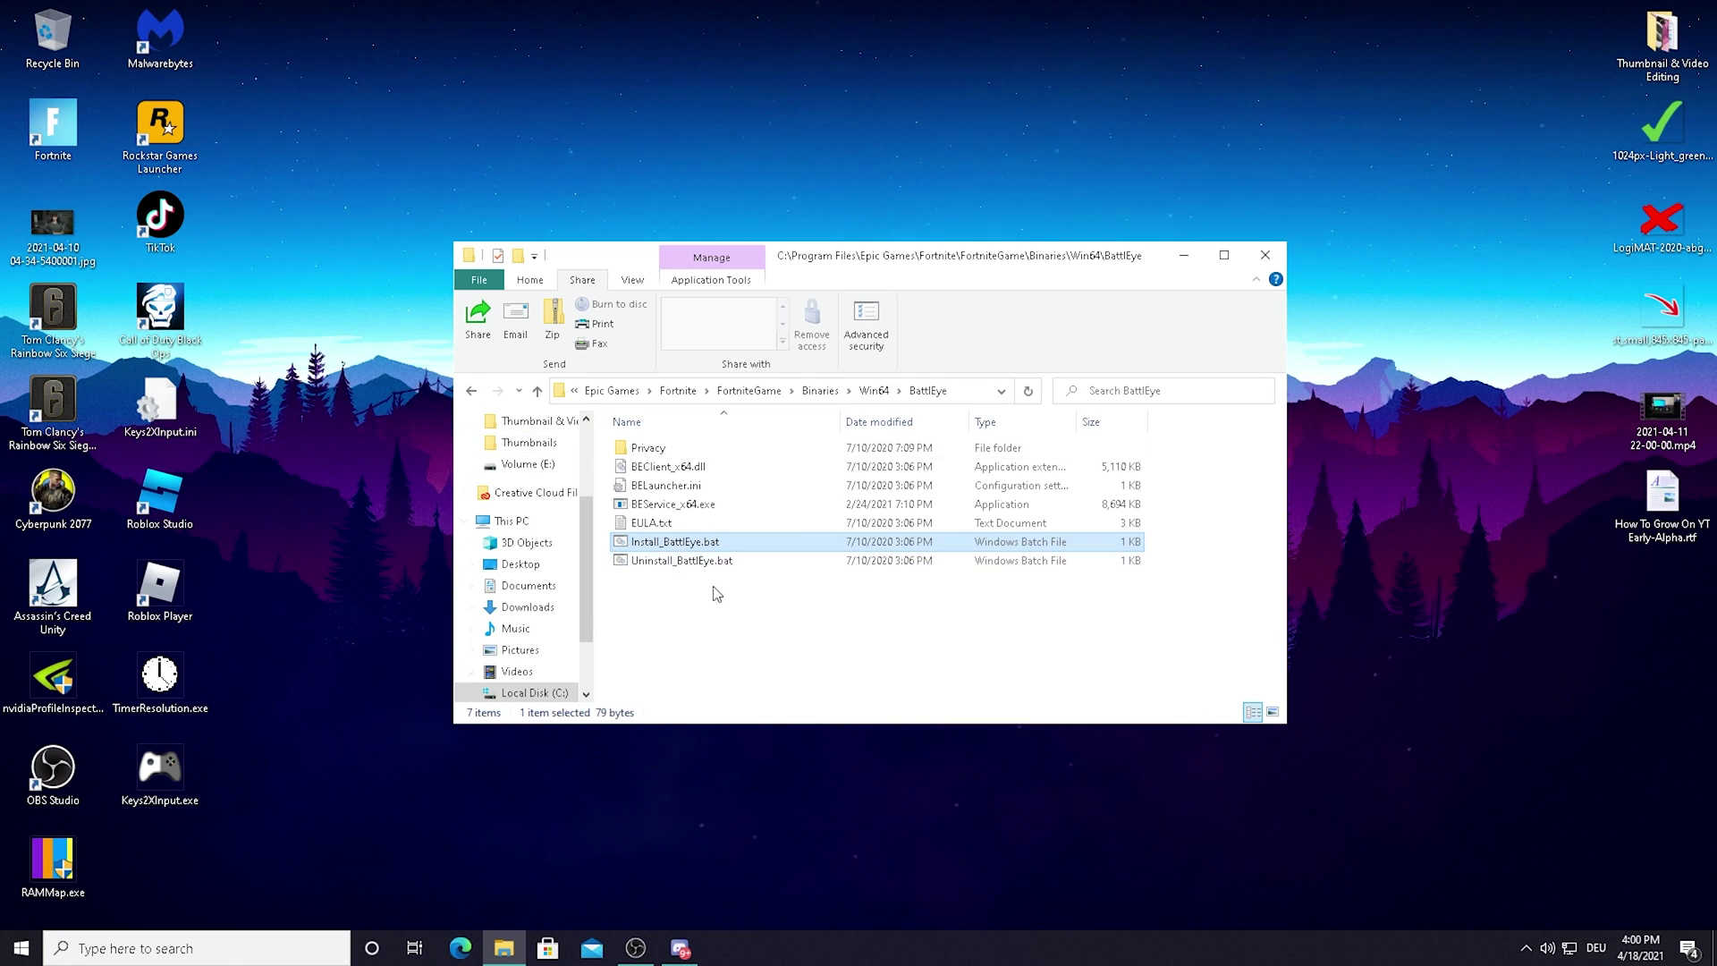
{"action": "left_click", "coordinate": [684, 591]}
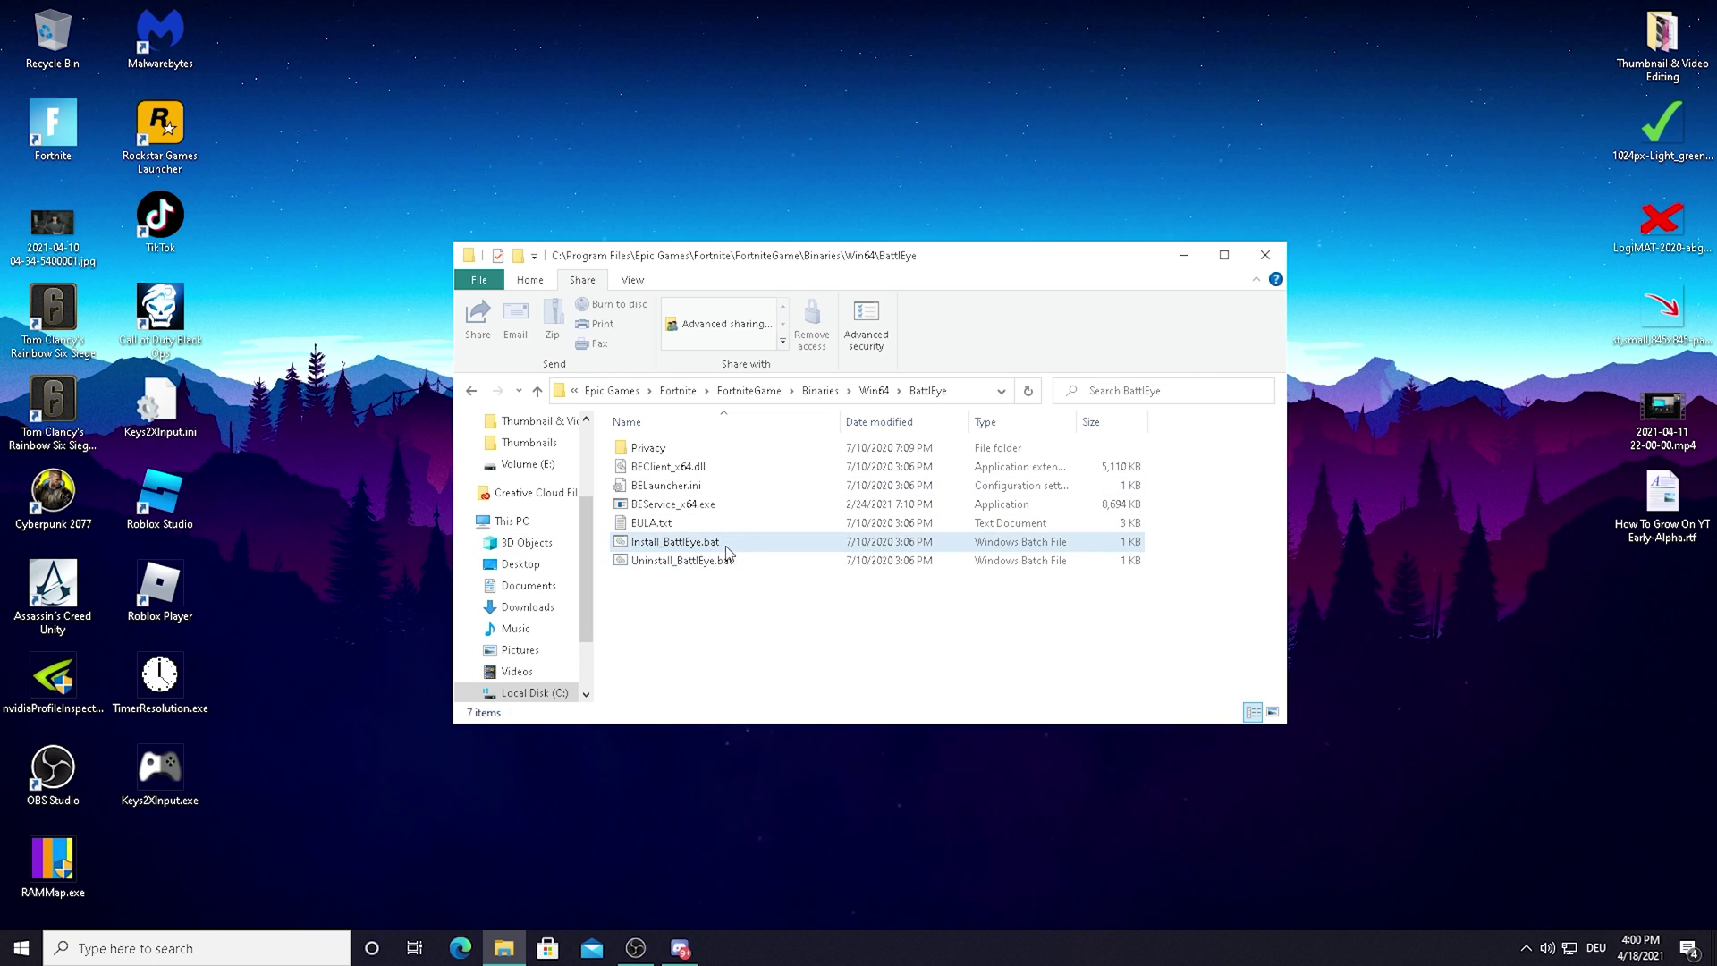
Step: Go to the EasyAntiCheat folder in Win64 and repair the service for Current (Game 217) with EasyAntiCheat_Setup.exe
{"action": "key", "text": "BackSpace"}
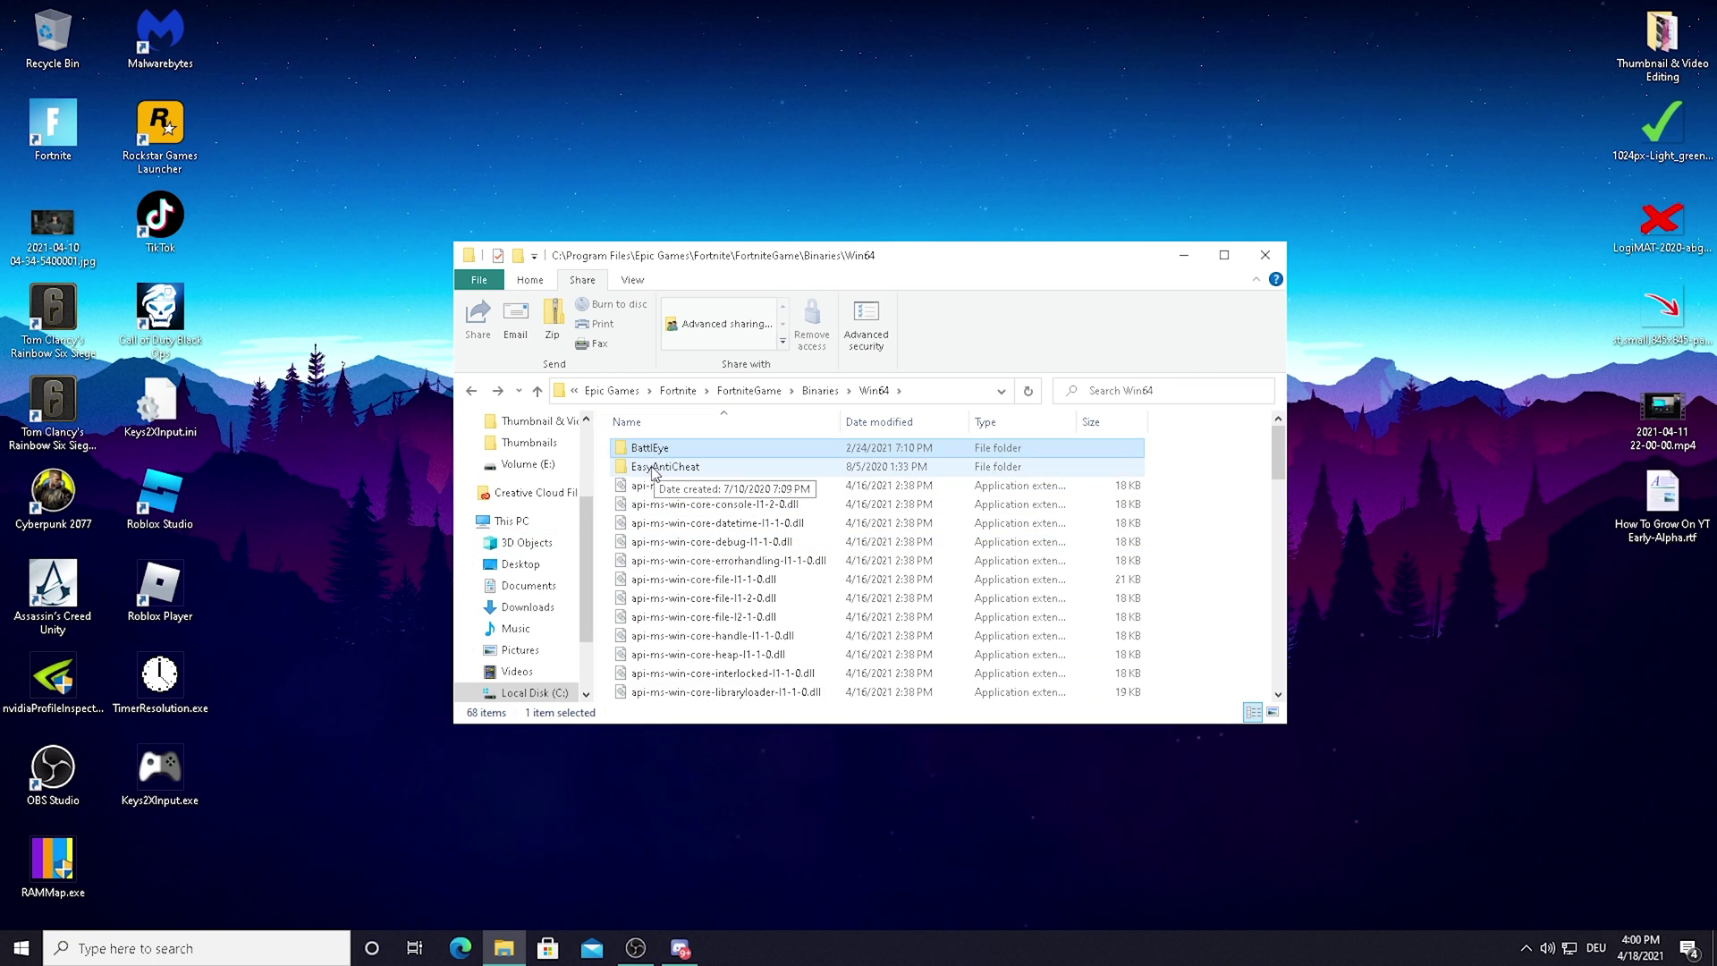
{"action": "double_click", "coordinate": [626, 467]}
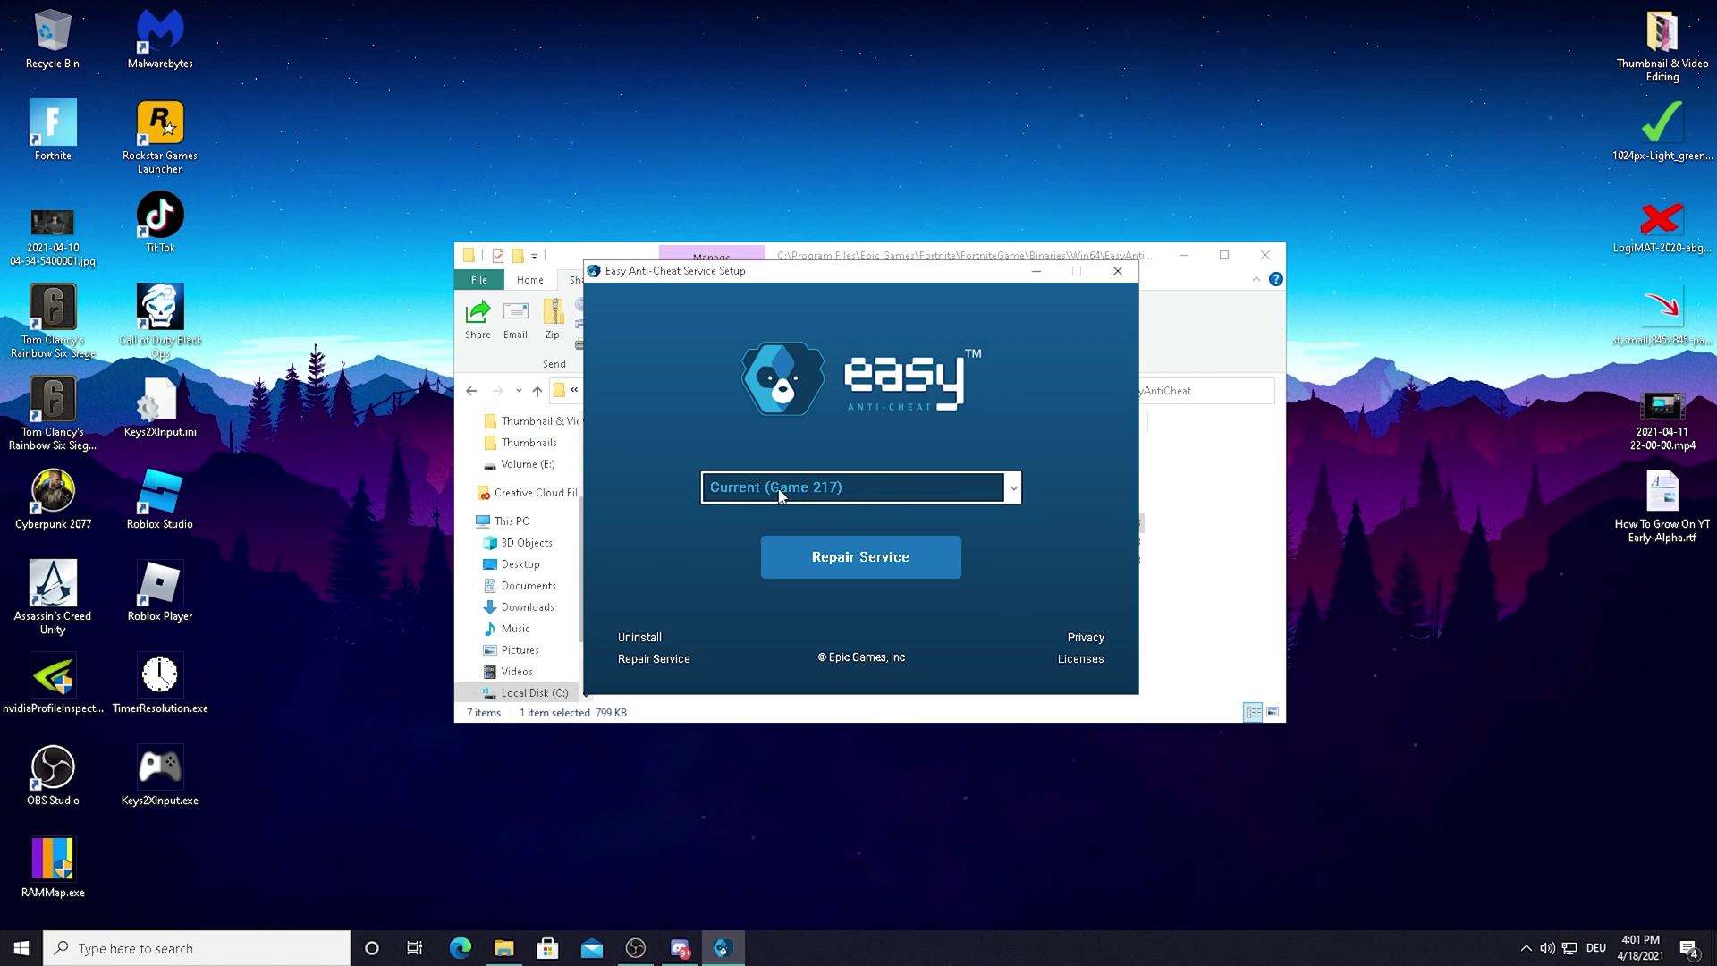
{"action": "left_click", "coordinate": [853, 572]}
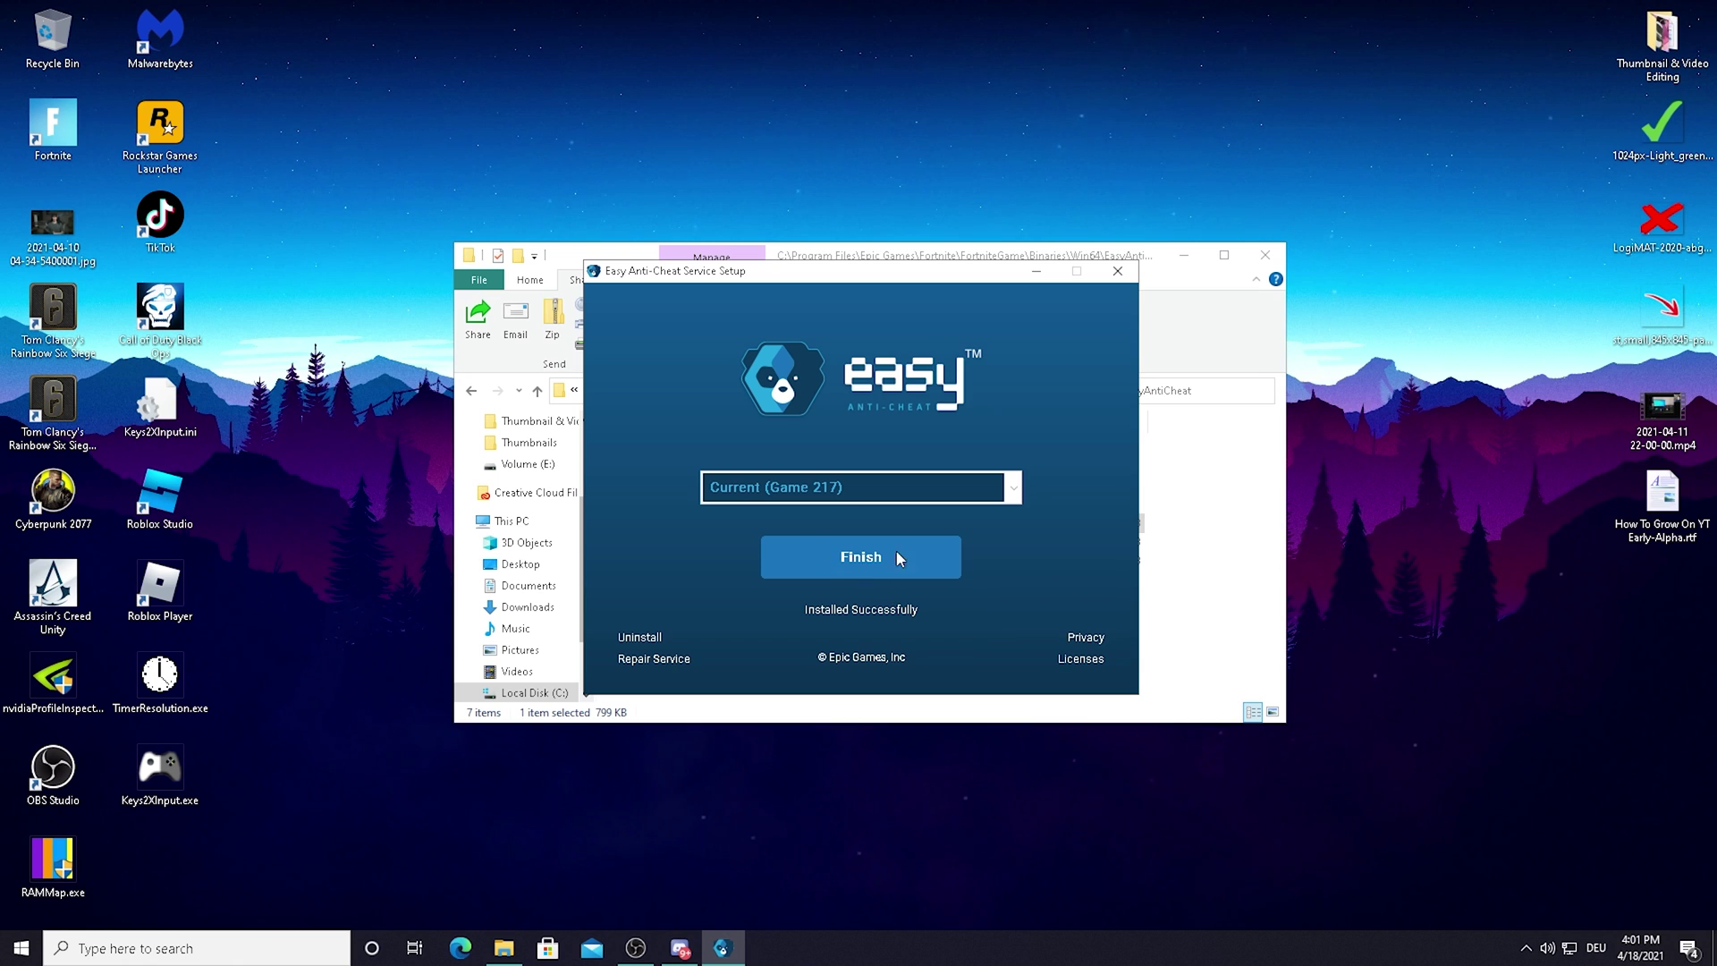
{"action": "left_click", "coordinate": [861, 561]}
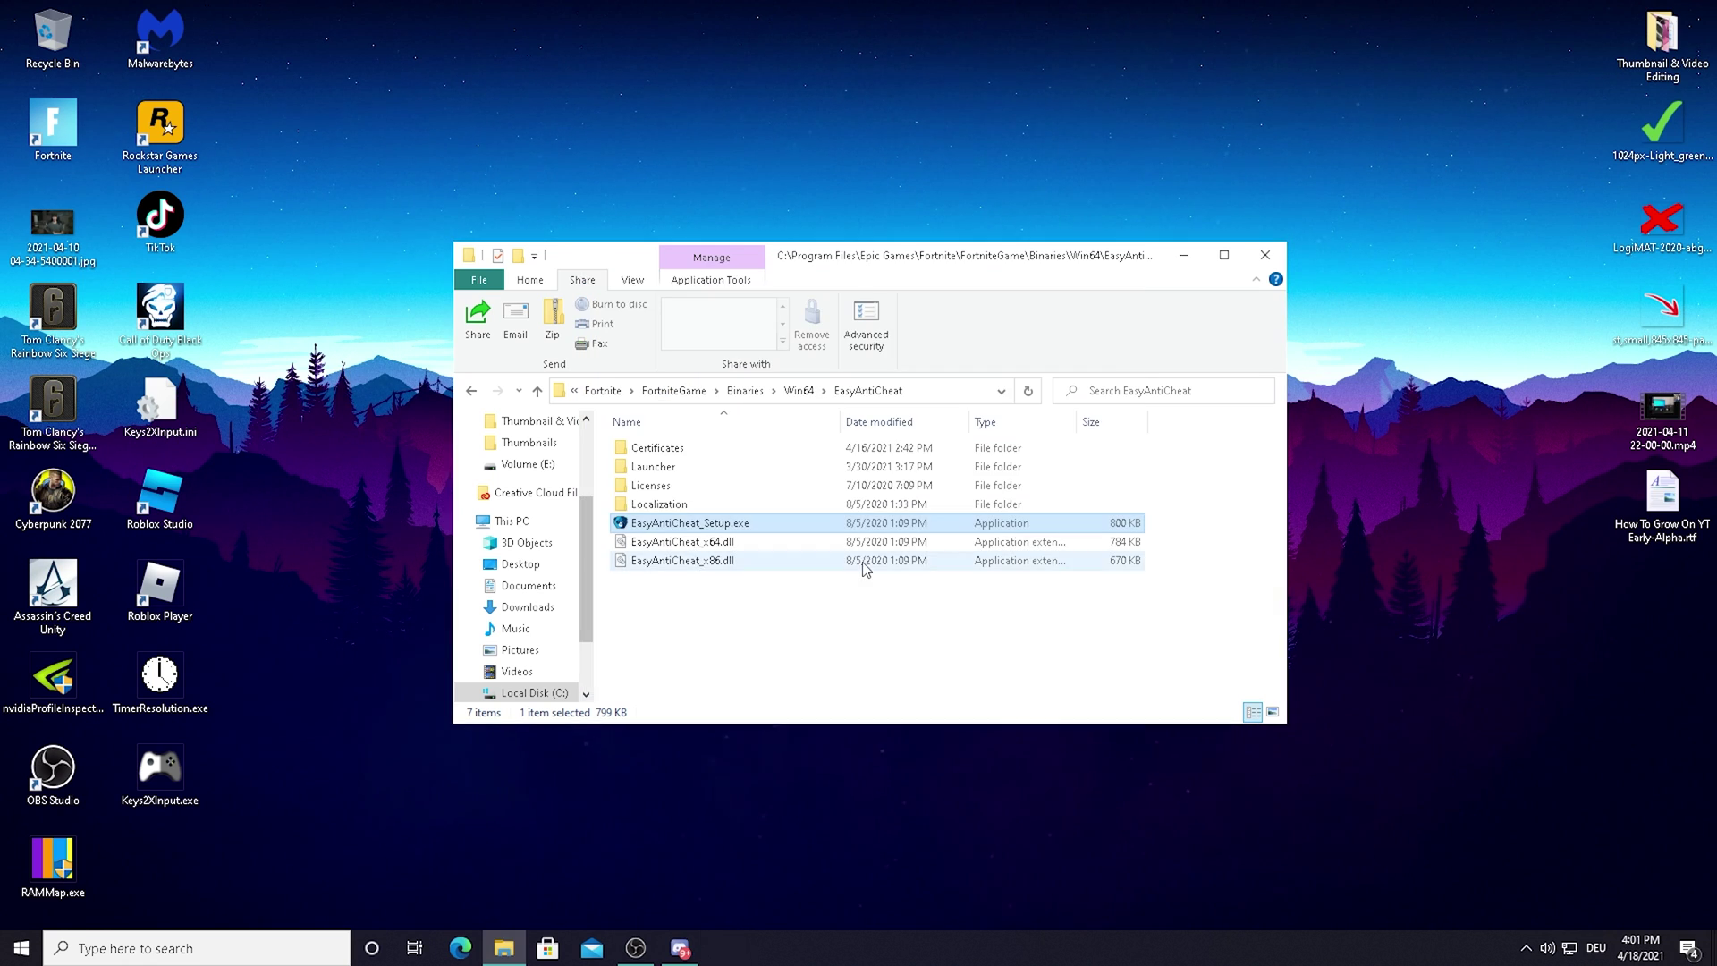
Step: Return to the Win64 folder and select the four Fortnite application files, from FortniteClient-Win64-Shipping.exe to FortniteLauncher.exe
{"action": "key", "text": "BackSpace"}
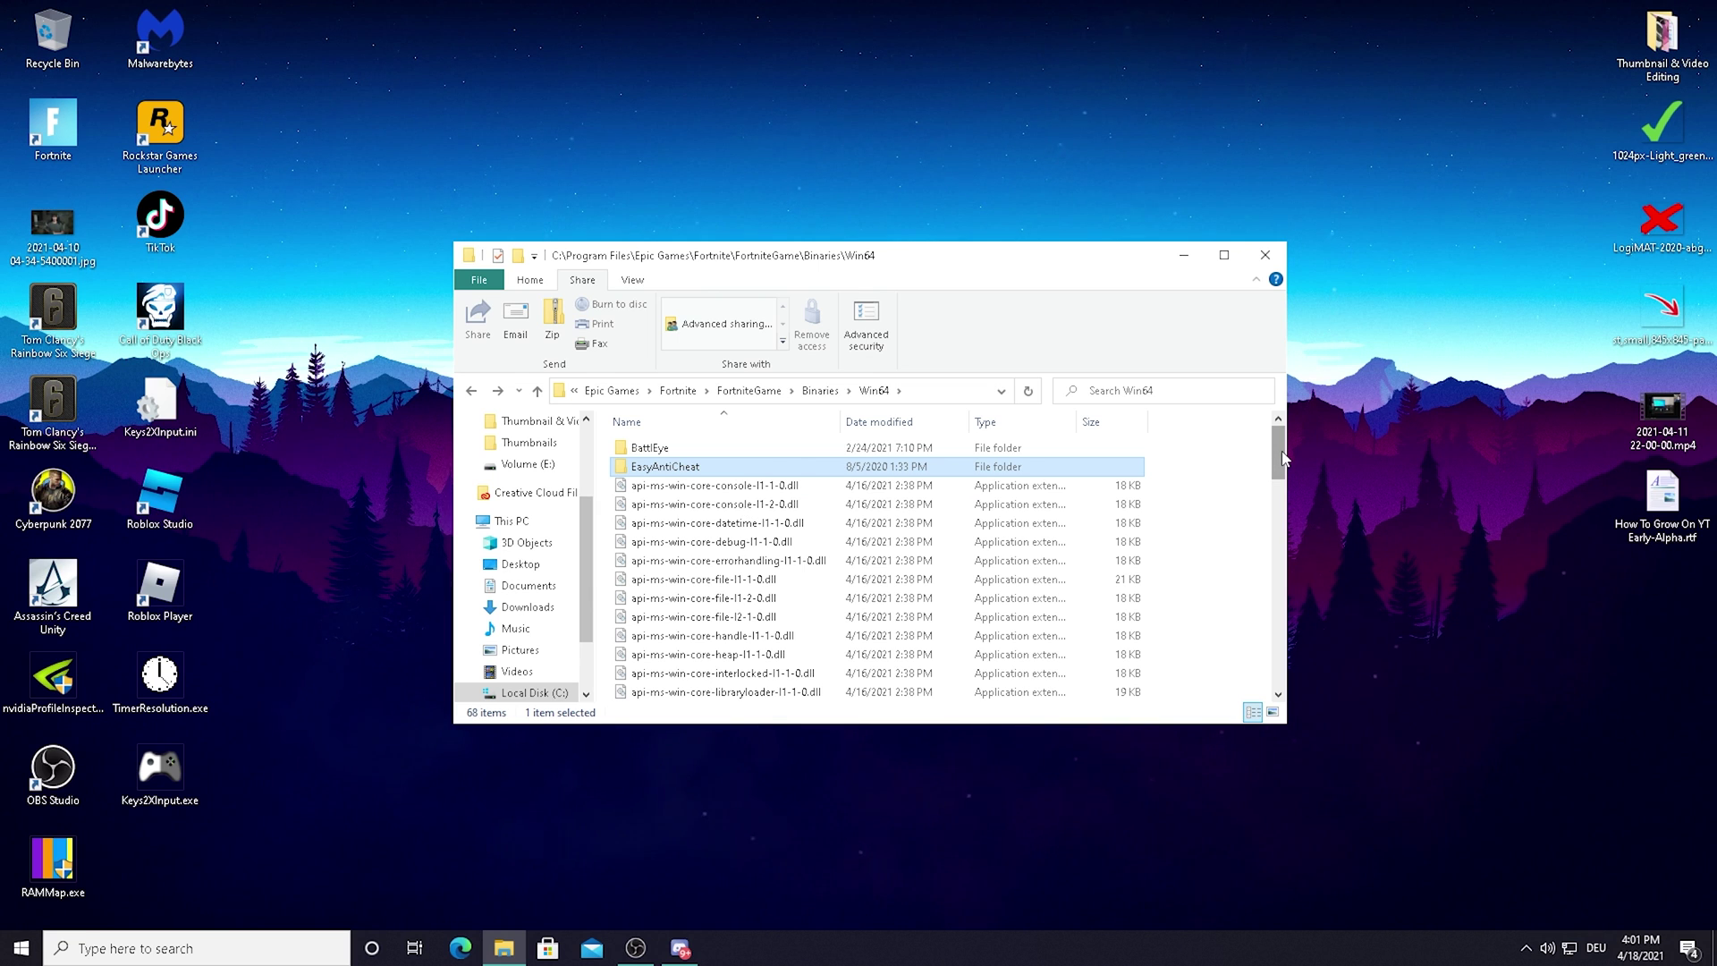
{"action": "left_click_drag", "start_coordinate": [1282, 458], "coordinate": [1276, 622]}
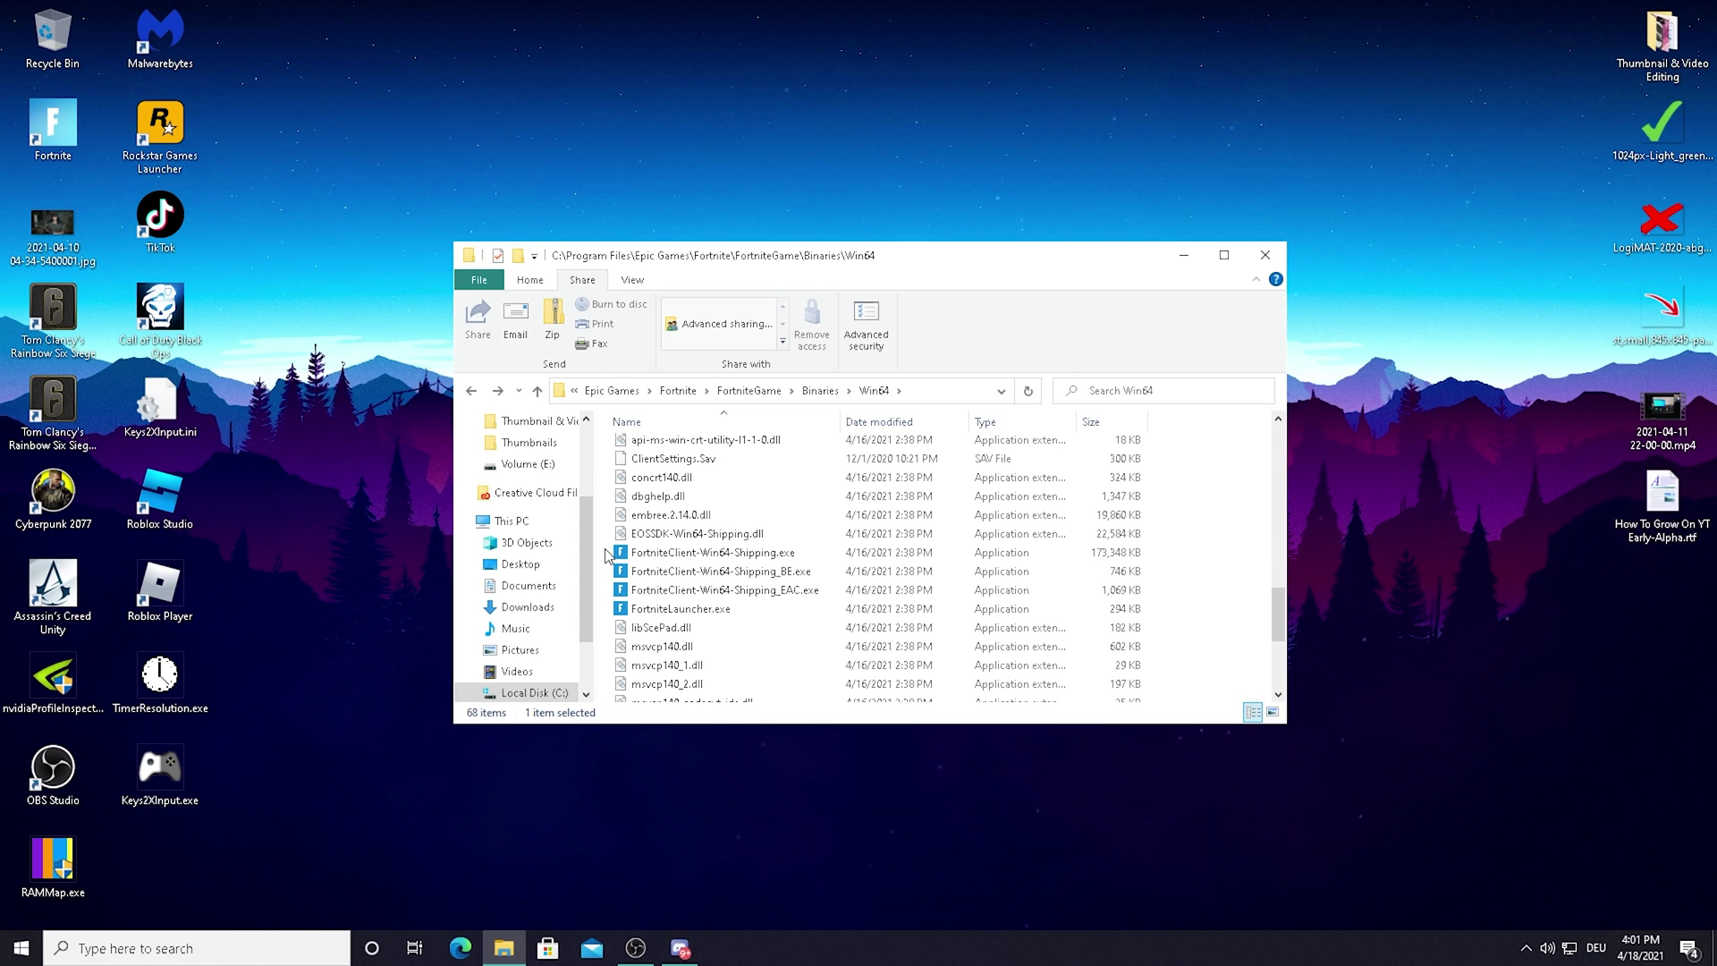
{"action": "left_click_drag", "start_coordinate": [603, 552], "coordinate": [764, 619]}
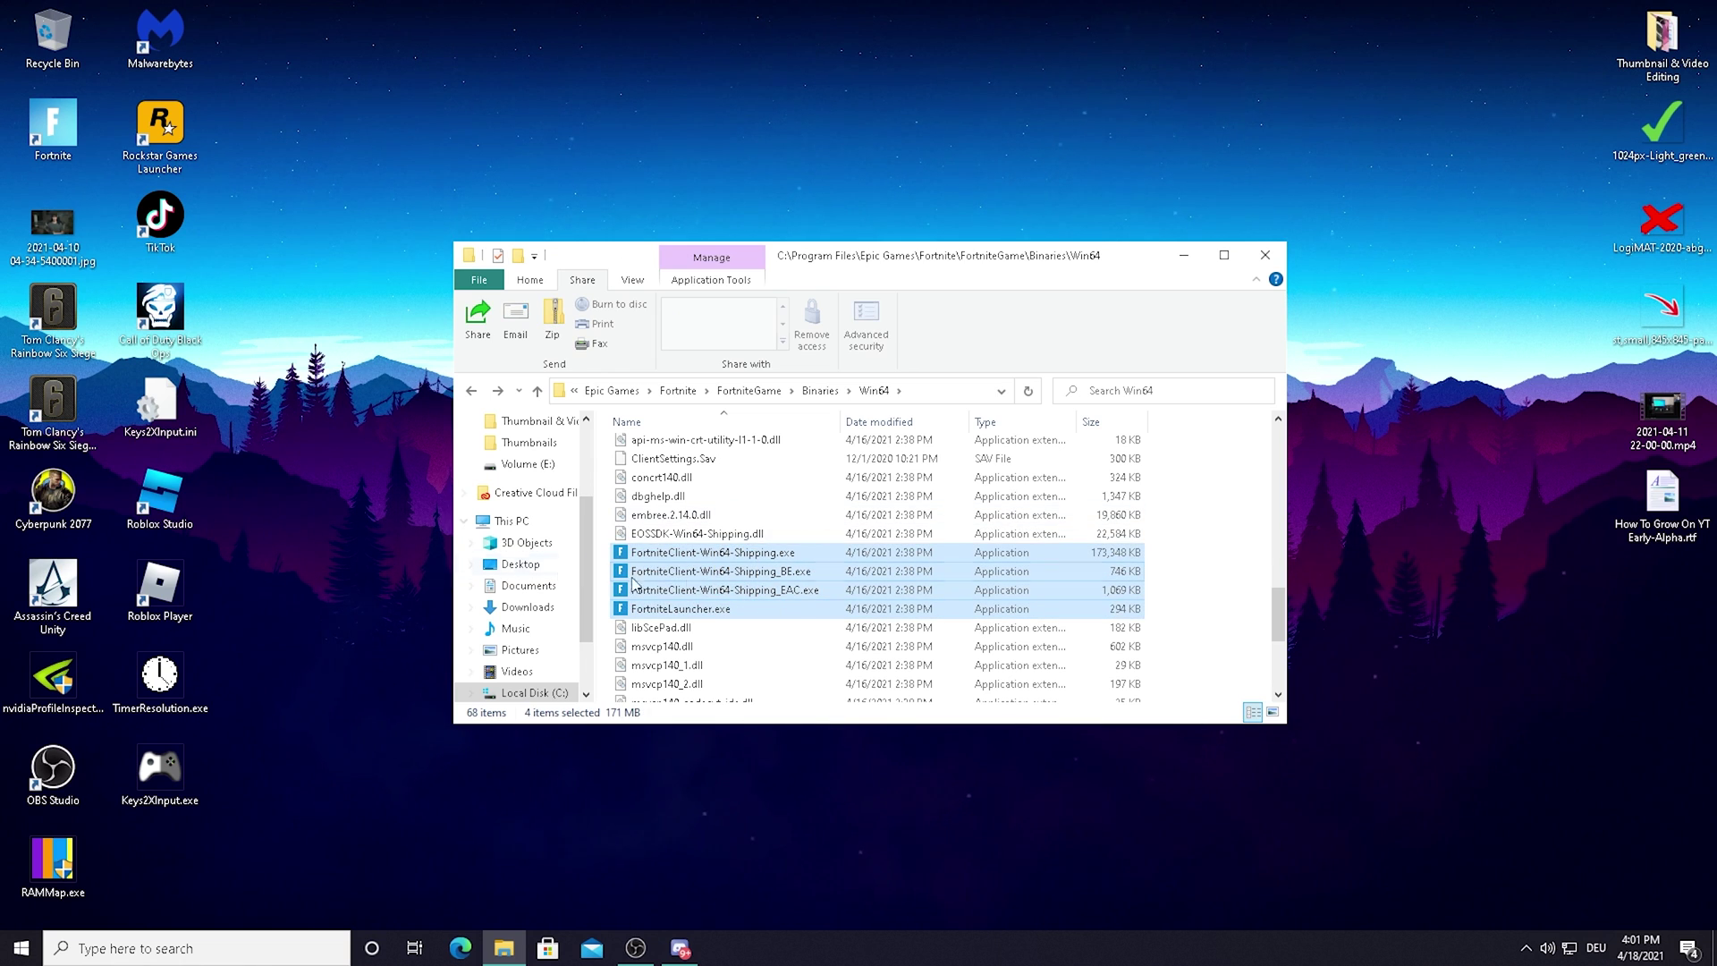
{"action": "left_click_drag", "start_coordinate": [606, 544], "coordinate": [822, 604]}
{"action": "left_click", "coordinate": [604, 561]}
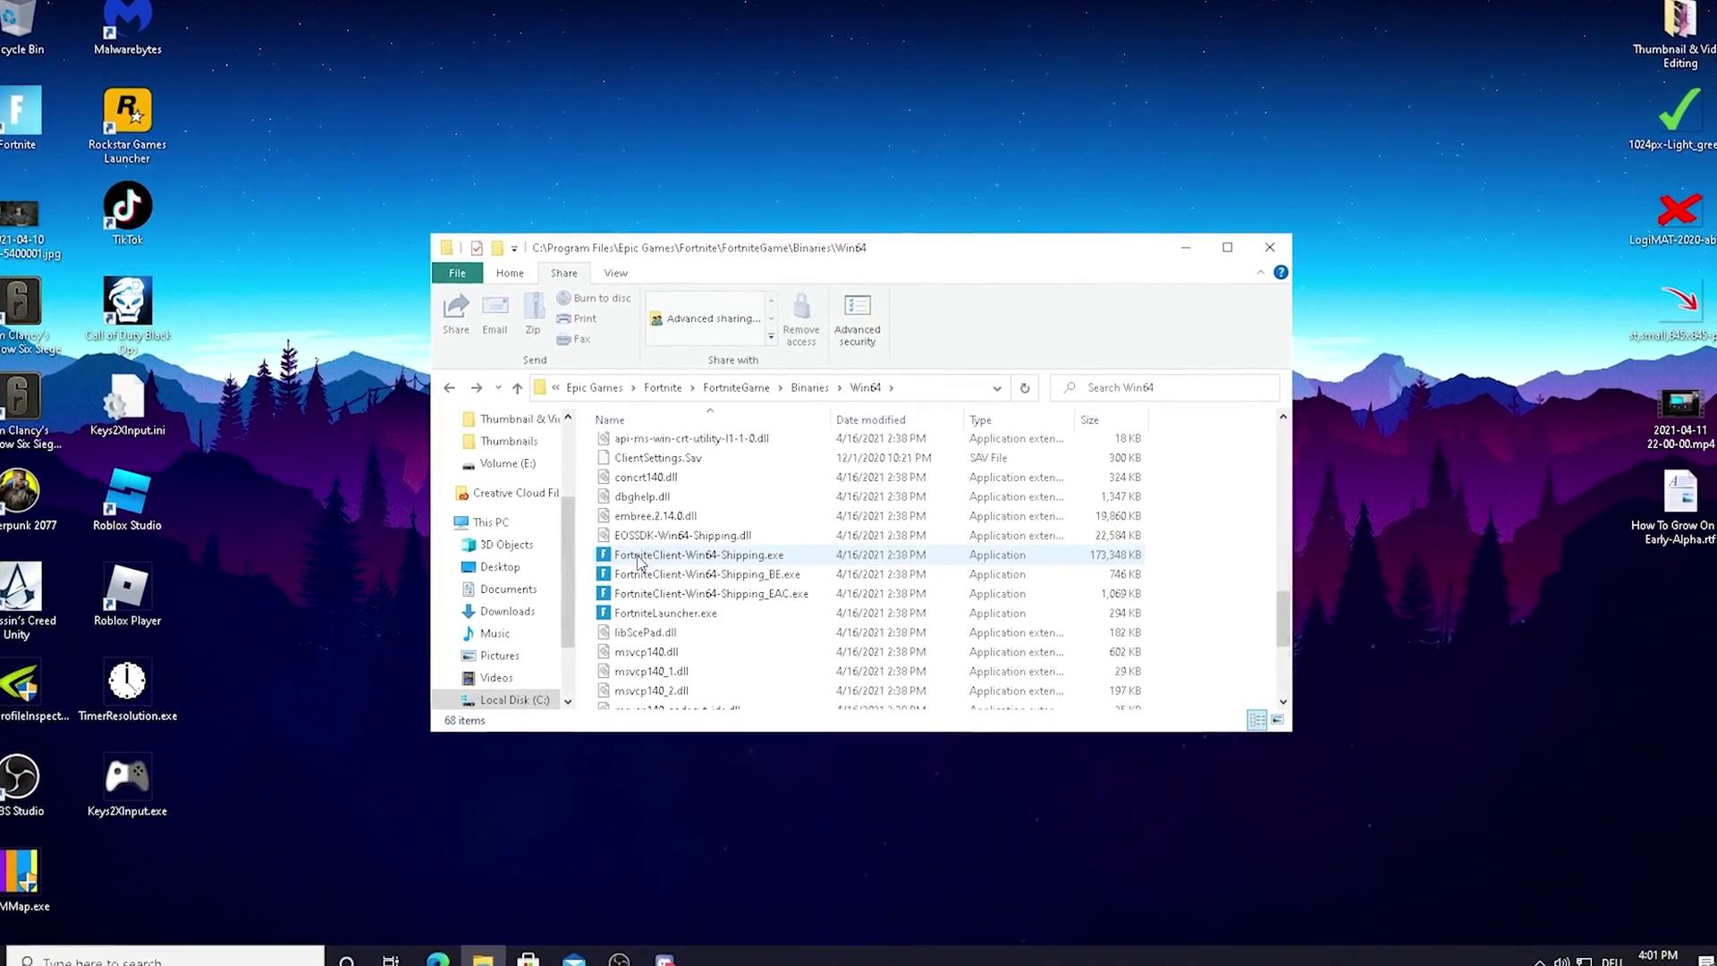
Step: Check in the compatibility properties of FortniteClient-Win64-Shipping.exe whether it runs as an administrator
{"action": "right_click", "coordinate": [653, 560]}
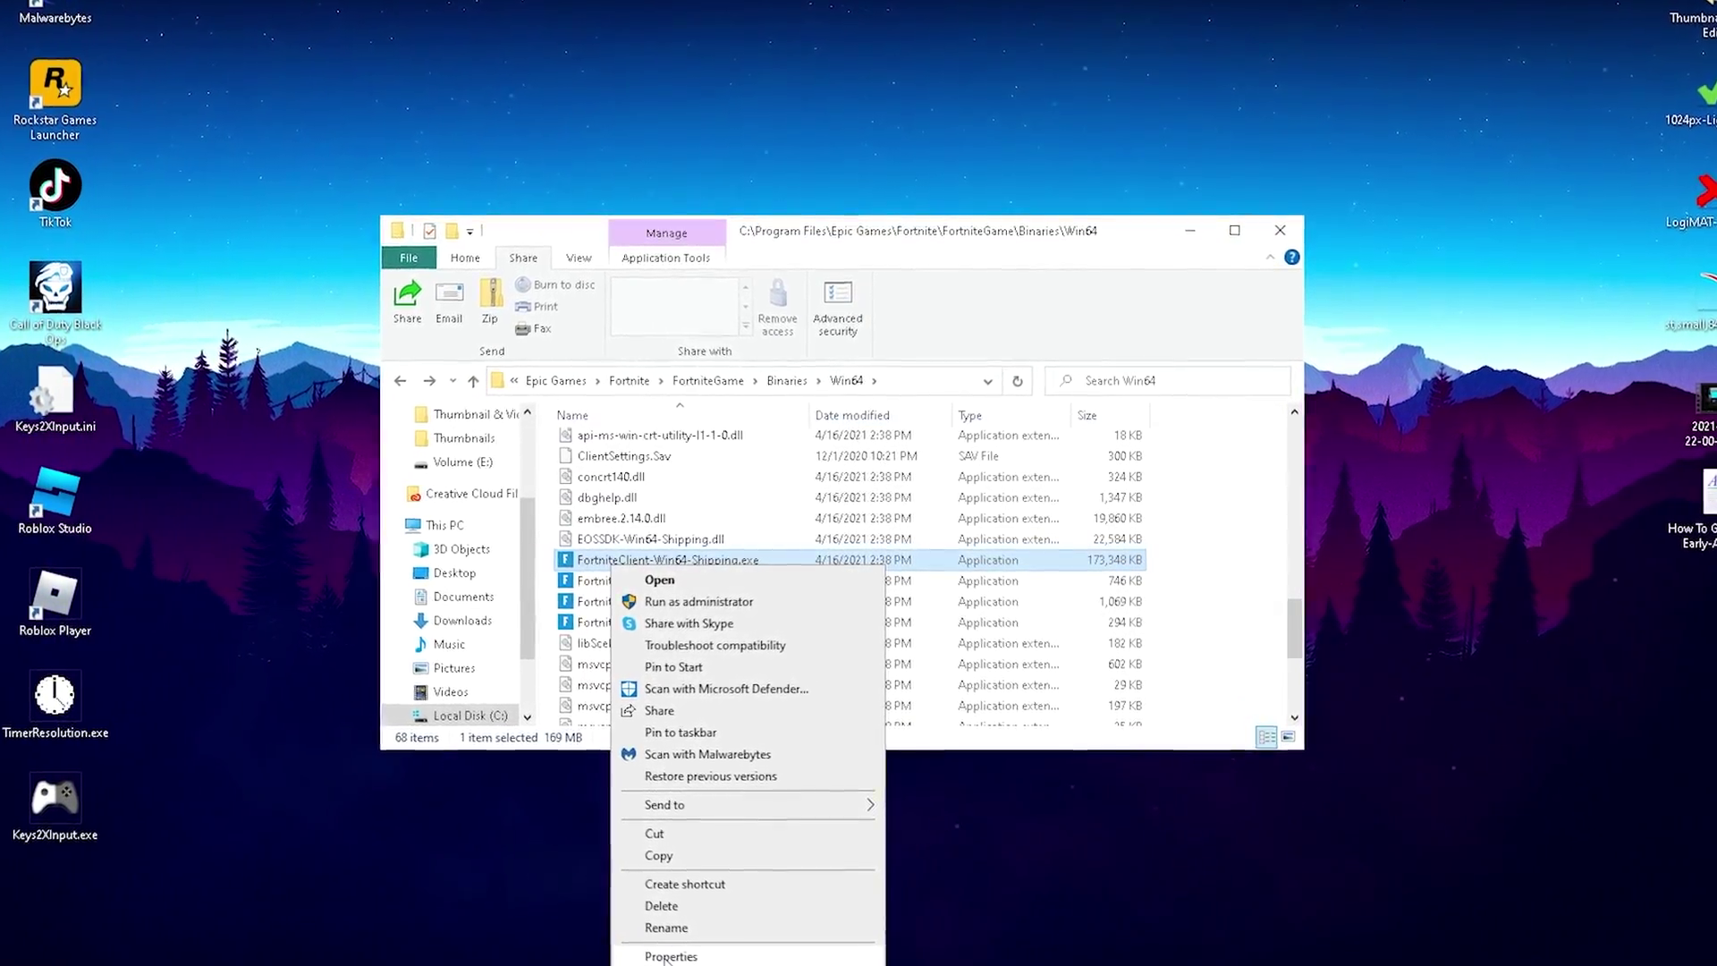
{"action": "left_click", "coordinate": [675, 948]}
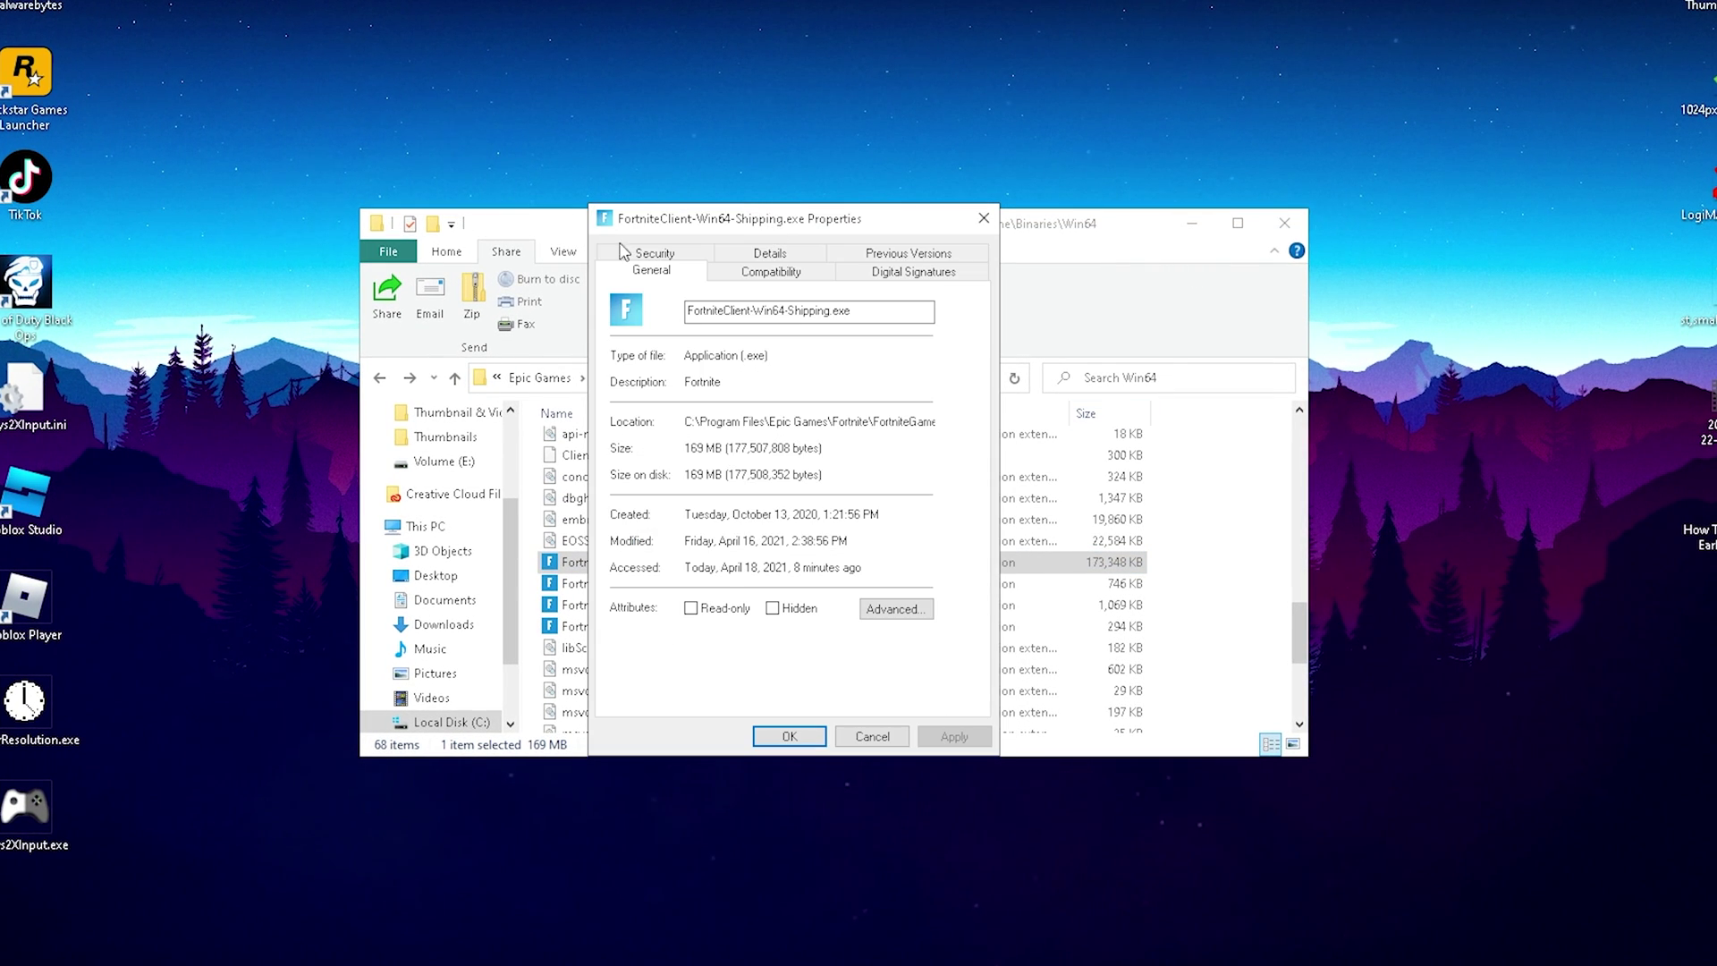
{"action": "left_click", "coordinate": [775, 272]}
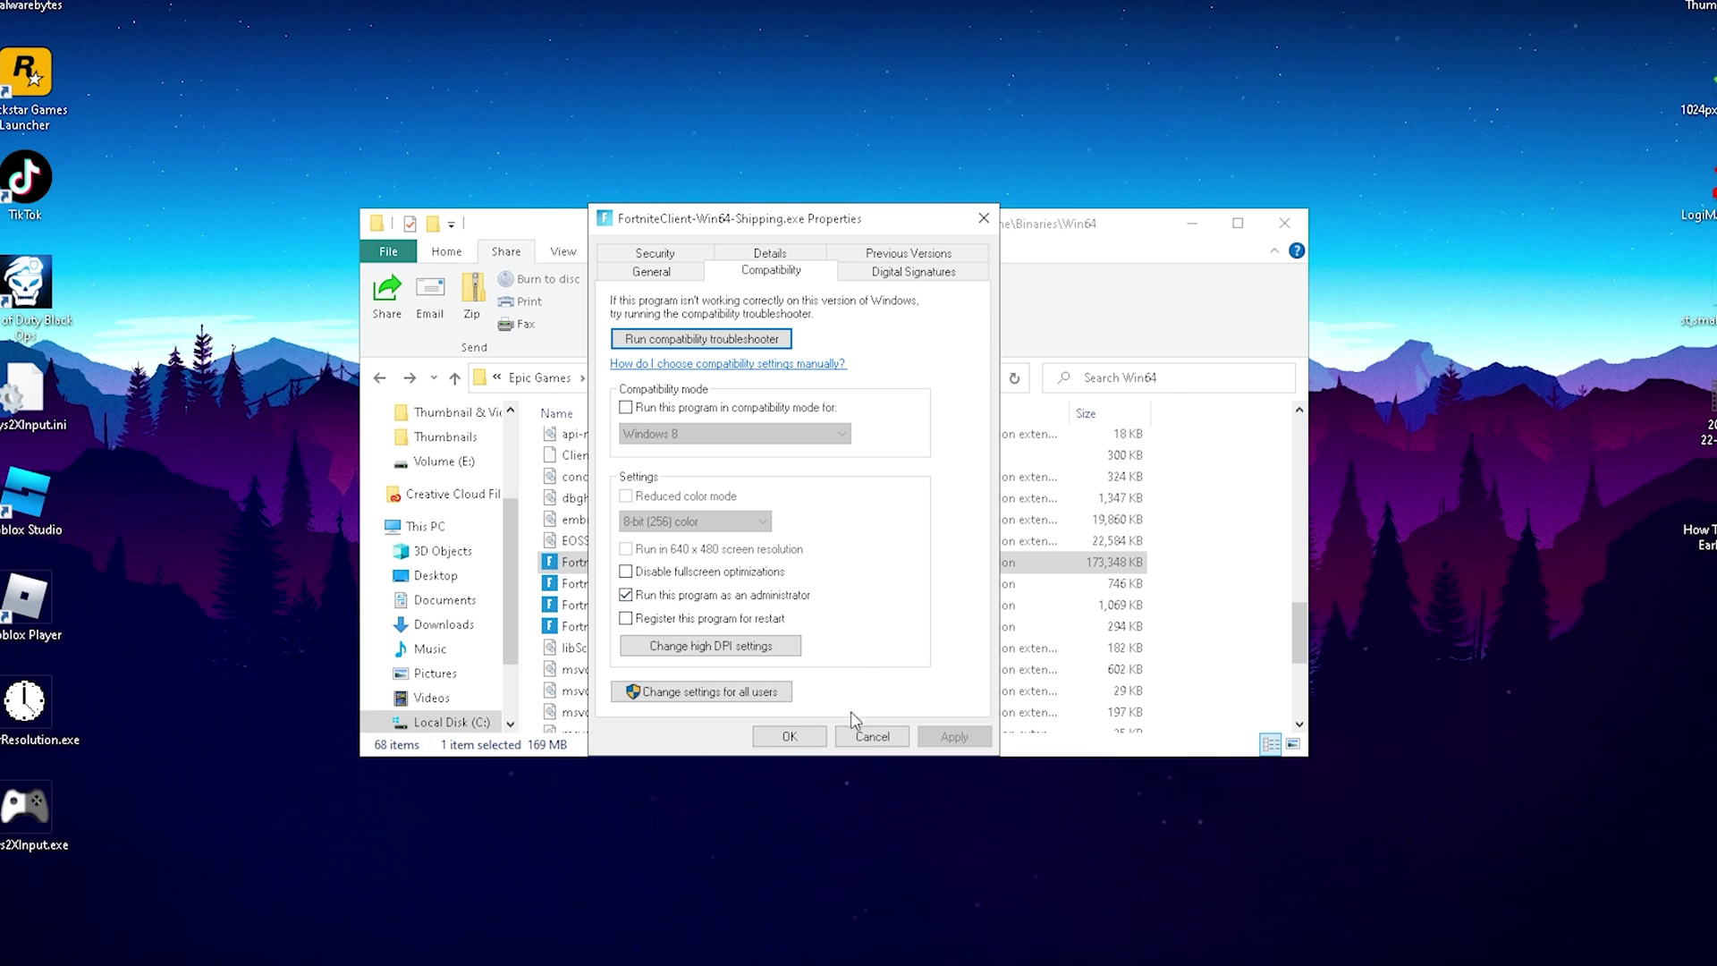
{"action": "left_click", "coordinate": [788, 739]}
Step: Check in the compatibility properties of FortniteClient-Win64-Shipping_BE.exe whether it runs as an administrator
{"action": "right_click", "coordinate": [613, 583]}
{"action": "left_click", "coordinate": [679, 702]}
{"action": "left_click_drag", "start_coordinate": [743, 454], "coordinate": [689, 213]}
{"action": "left_click", "coordinate": [741, 254]}
{"action": "left_click", "coordinate": [612, 579]}
{"action": "left_click", "coordinate": [775, 726]}
Step: Check in the compatibility properties of FortniteClient-Win64-Shipping_EAC.exe whether it runs as an administrator
{"action": "right_click", "coordinate": [613, 605]}
{"action": "left_click", "coordinate": [673, 475]}
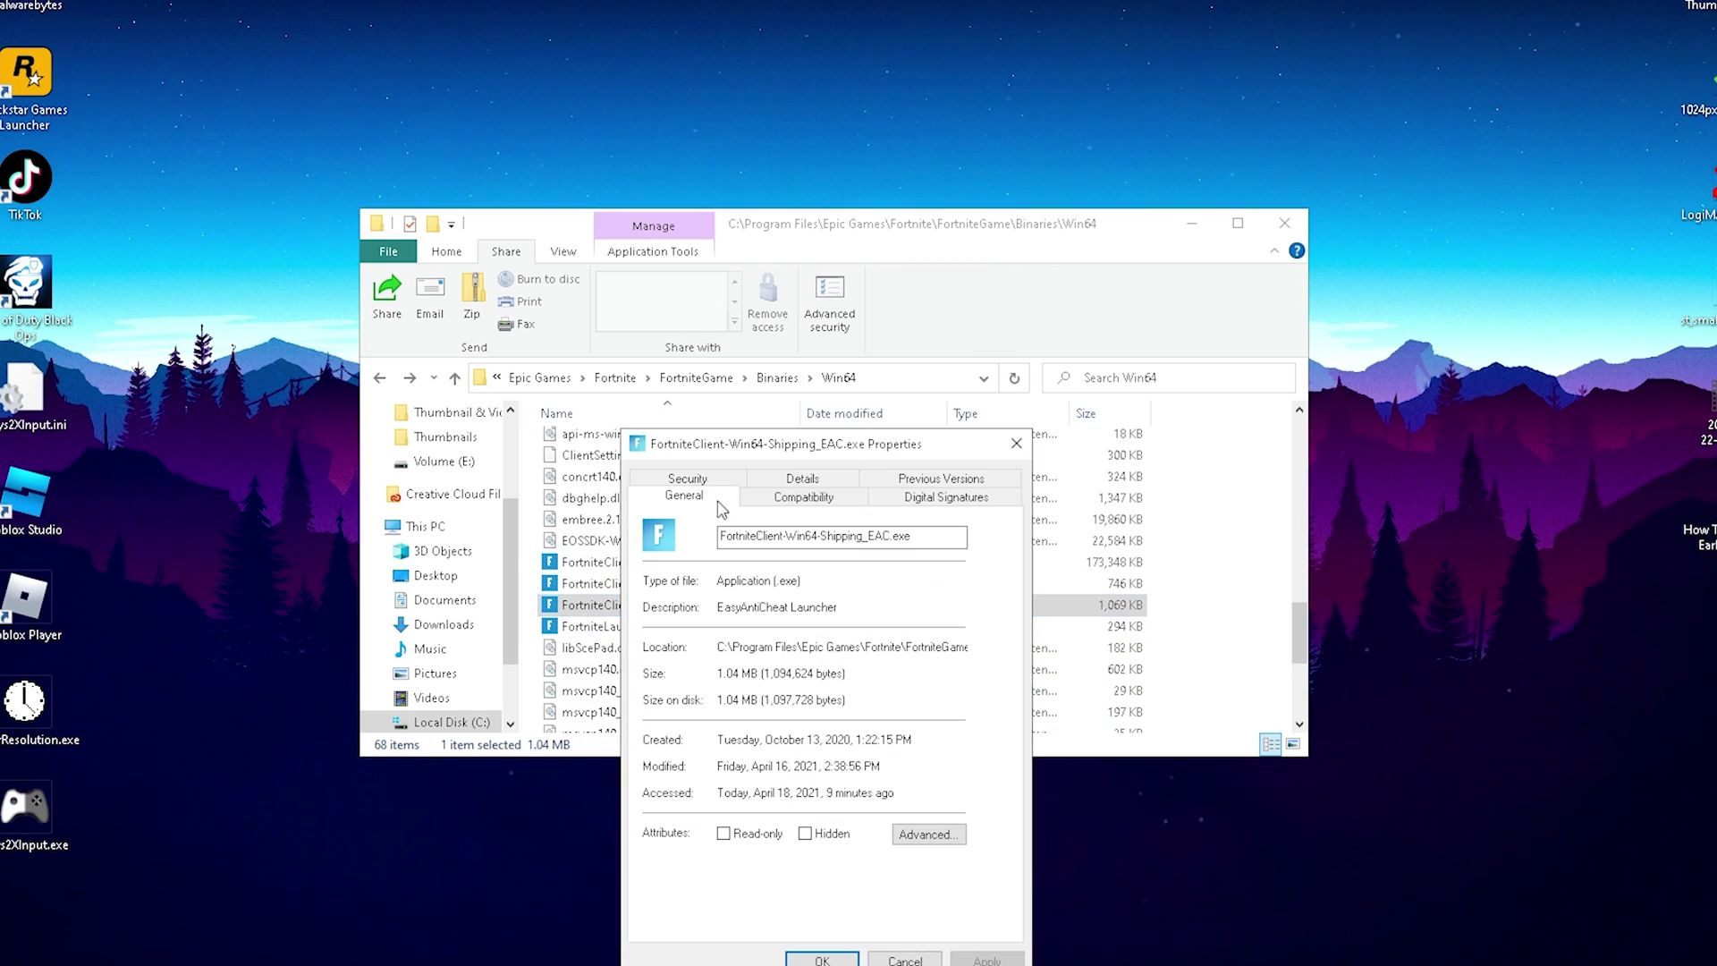
{"action": "left_click_drag", "start_coordinate": [761, 464], "coordinate": [706, 235]}
{"action": "left_click", "coordinate": [738, 268]}
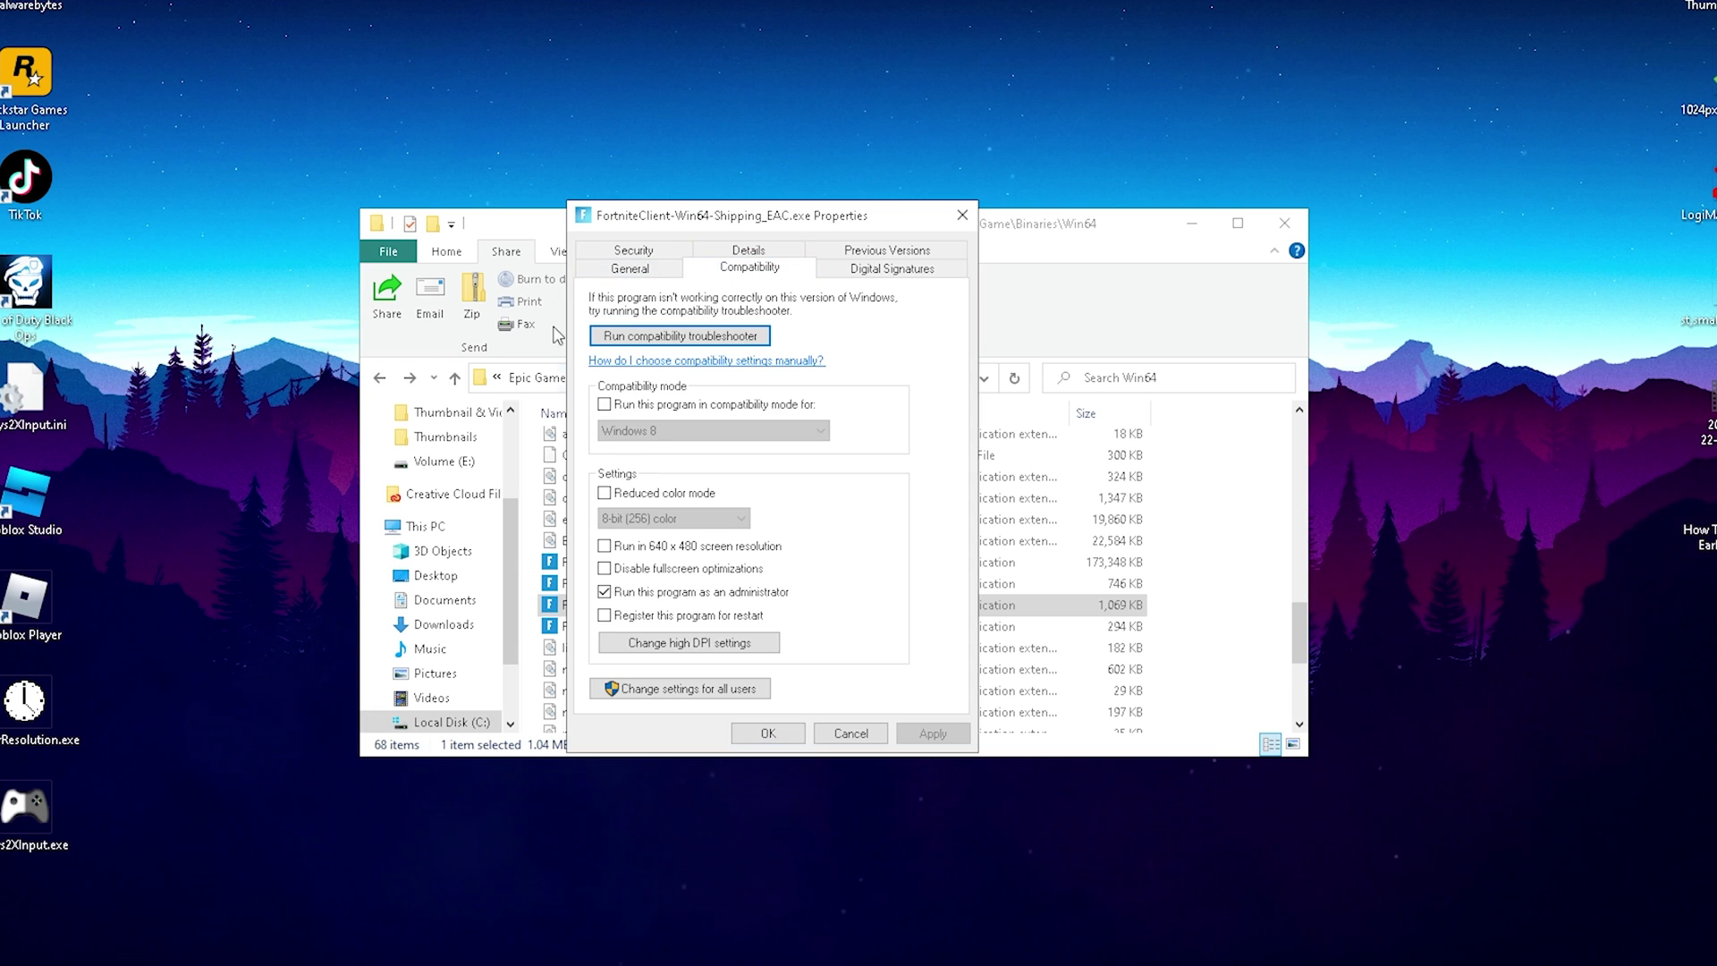
{"action": "left_click", "coordinate": [621, 587]}
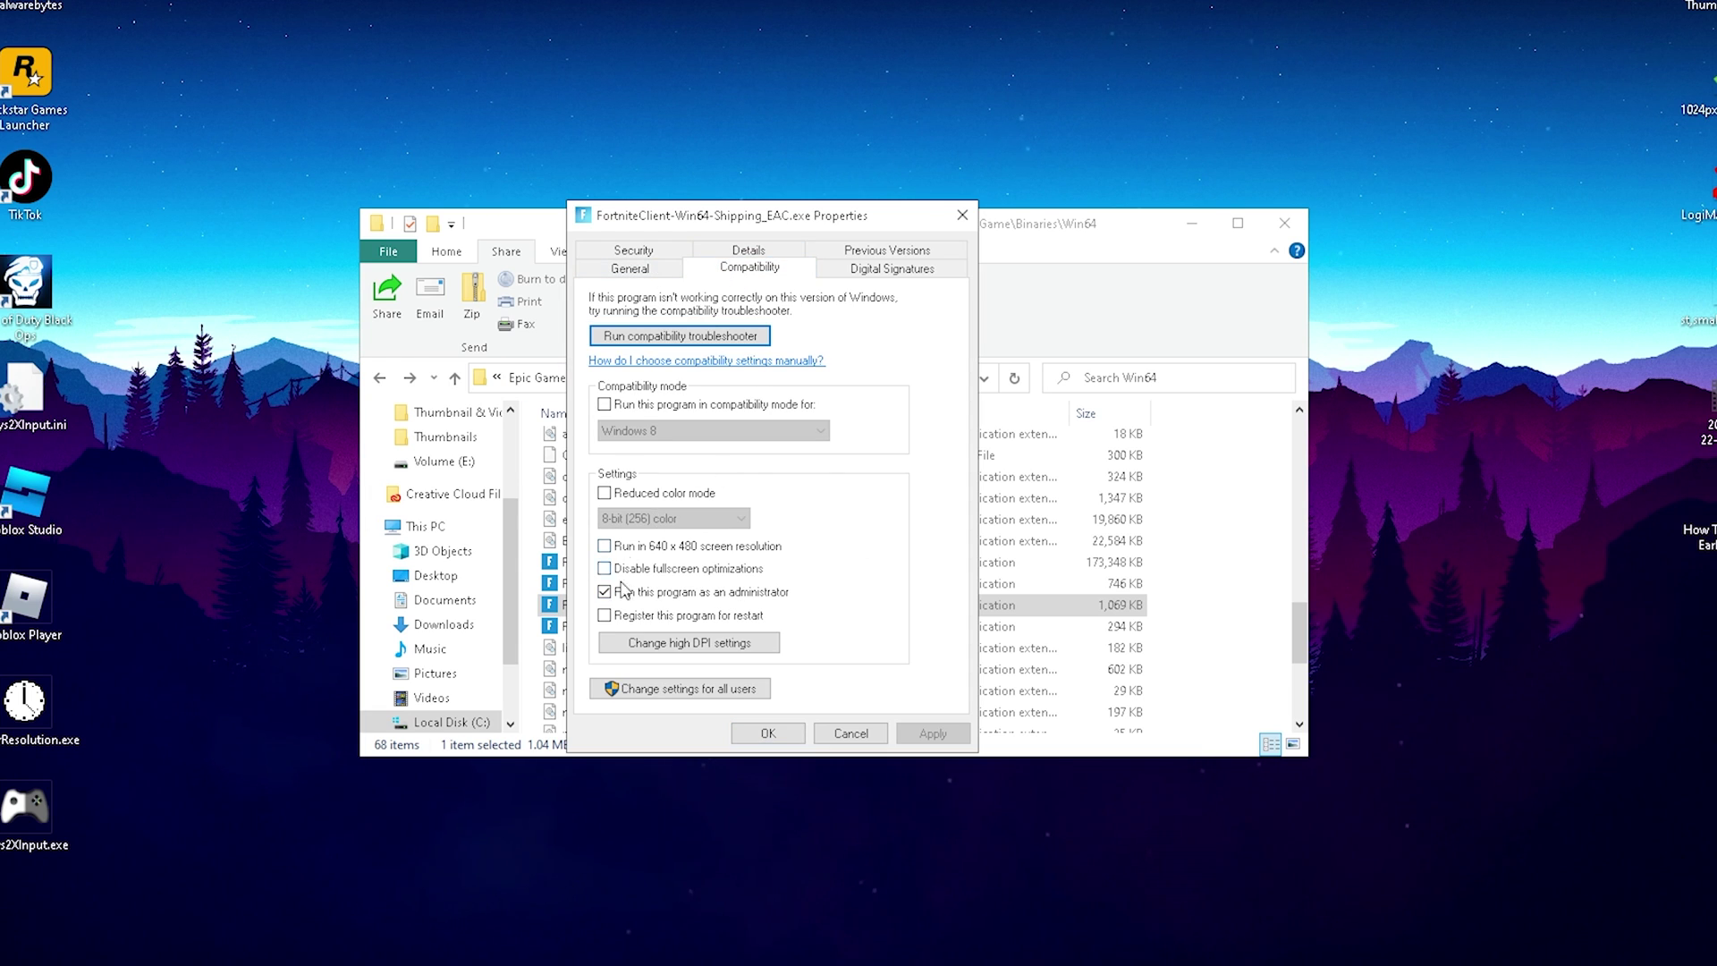
{"action": "left_click", "coordinate": [769, 734]}
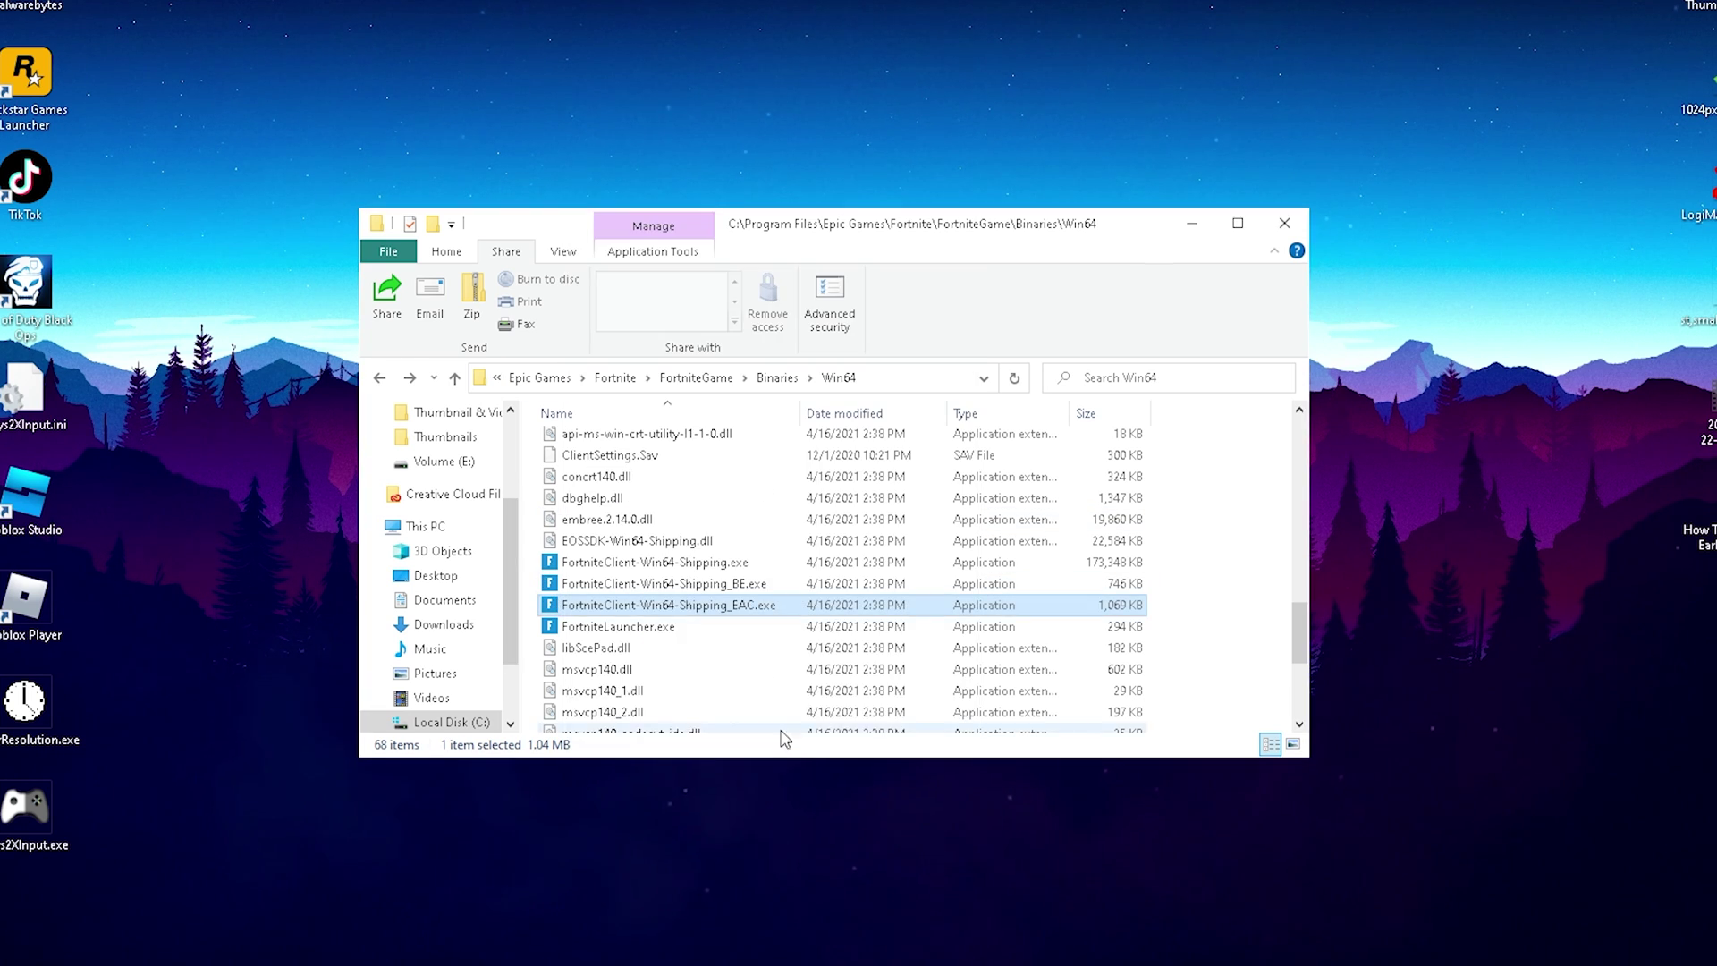
Step: Switch to the Epic Games Launcher library and apply Fortnite's installation options without Save the World and High Resolution Textures
{"action": "left_click", "coordinate": [1216, 600]}
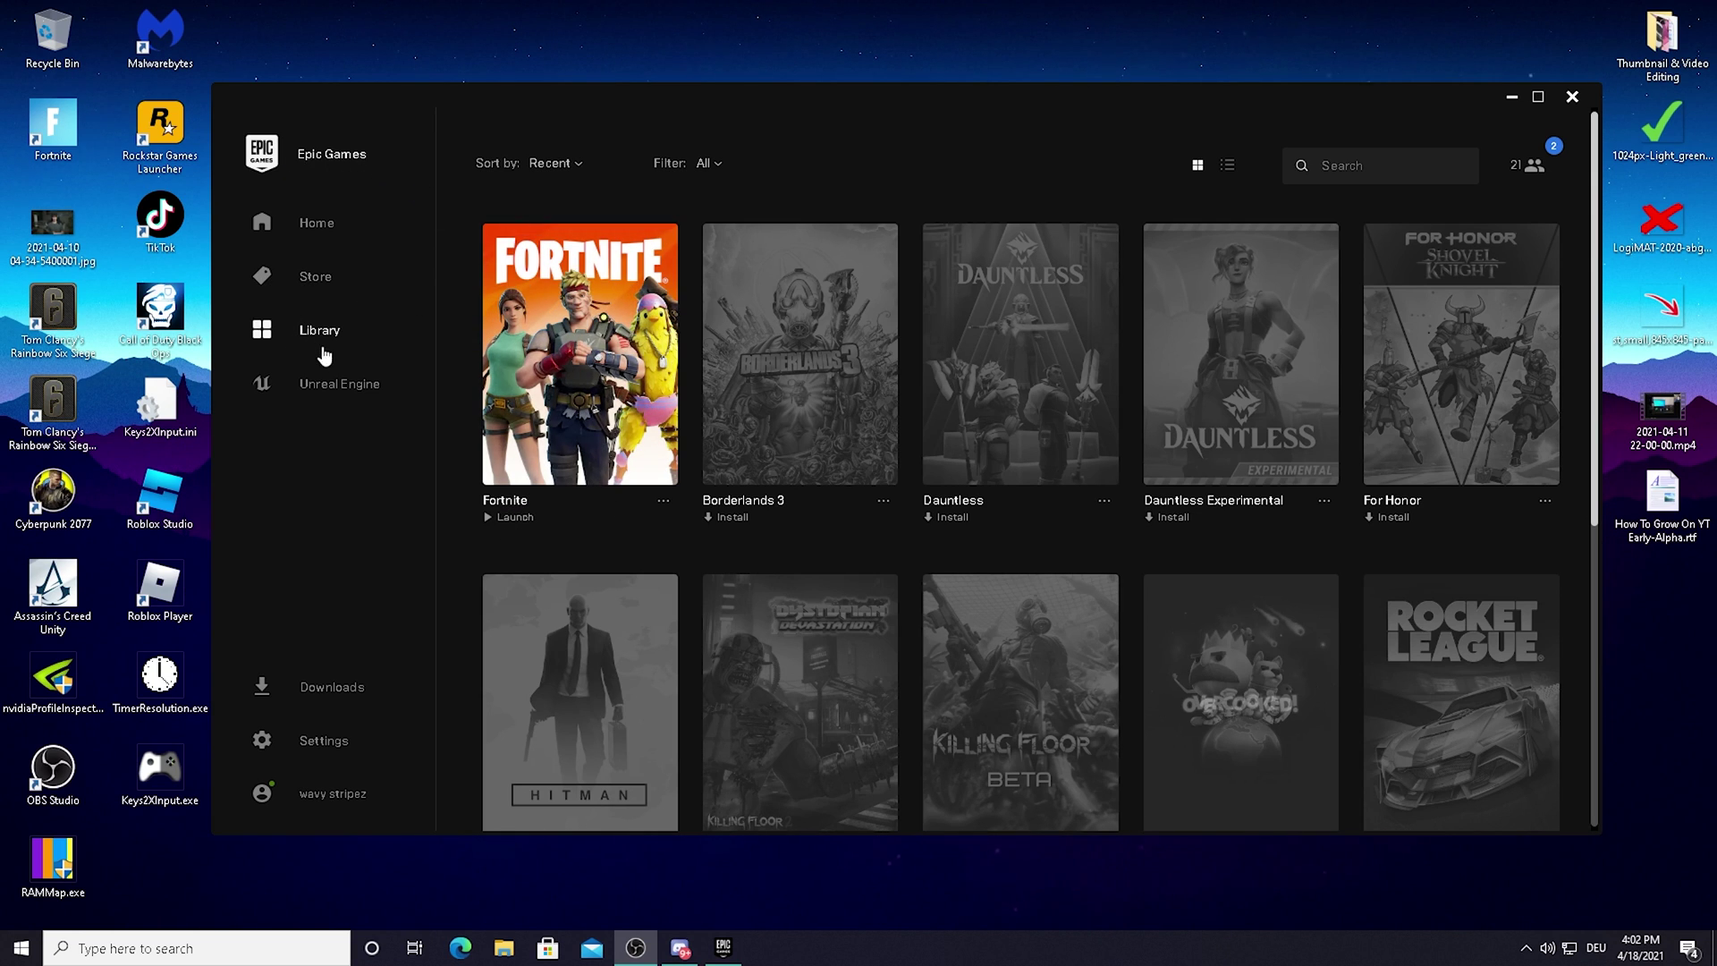
{"action": "left_click", "coordinate": [661, 506]}
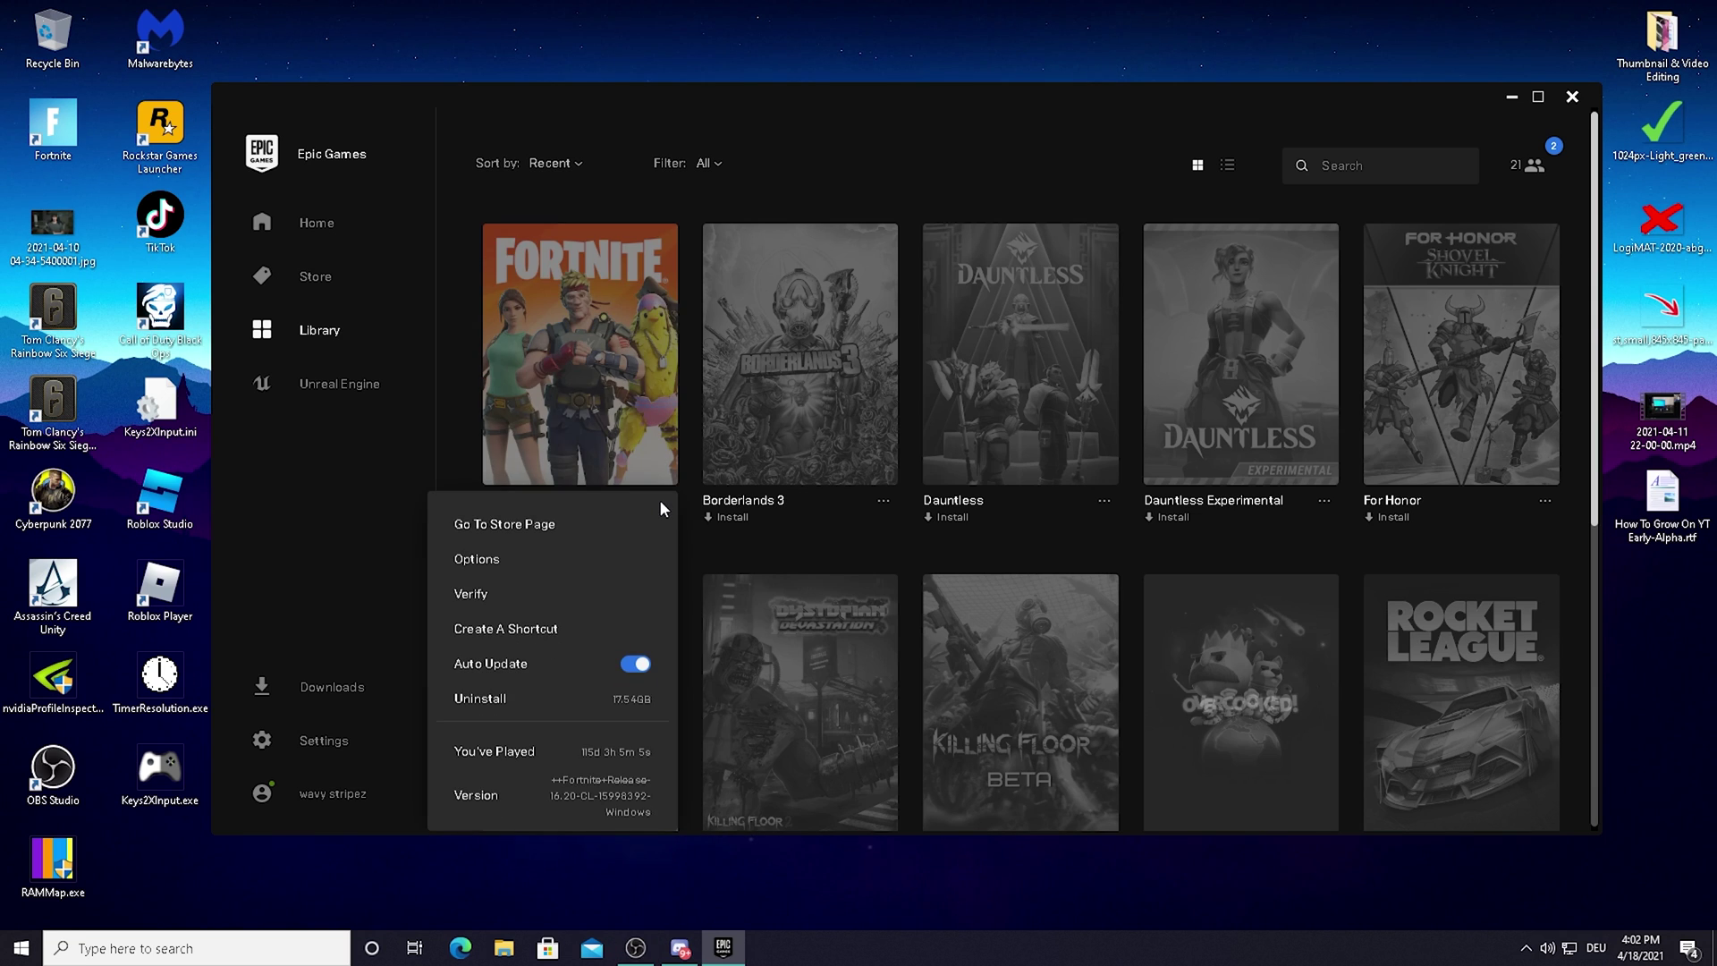
{"action": "left_click", "coordinate": [503, 560]}
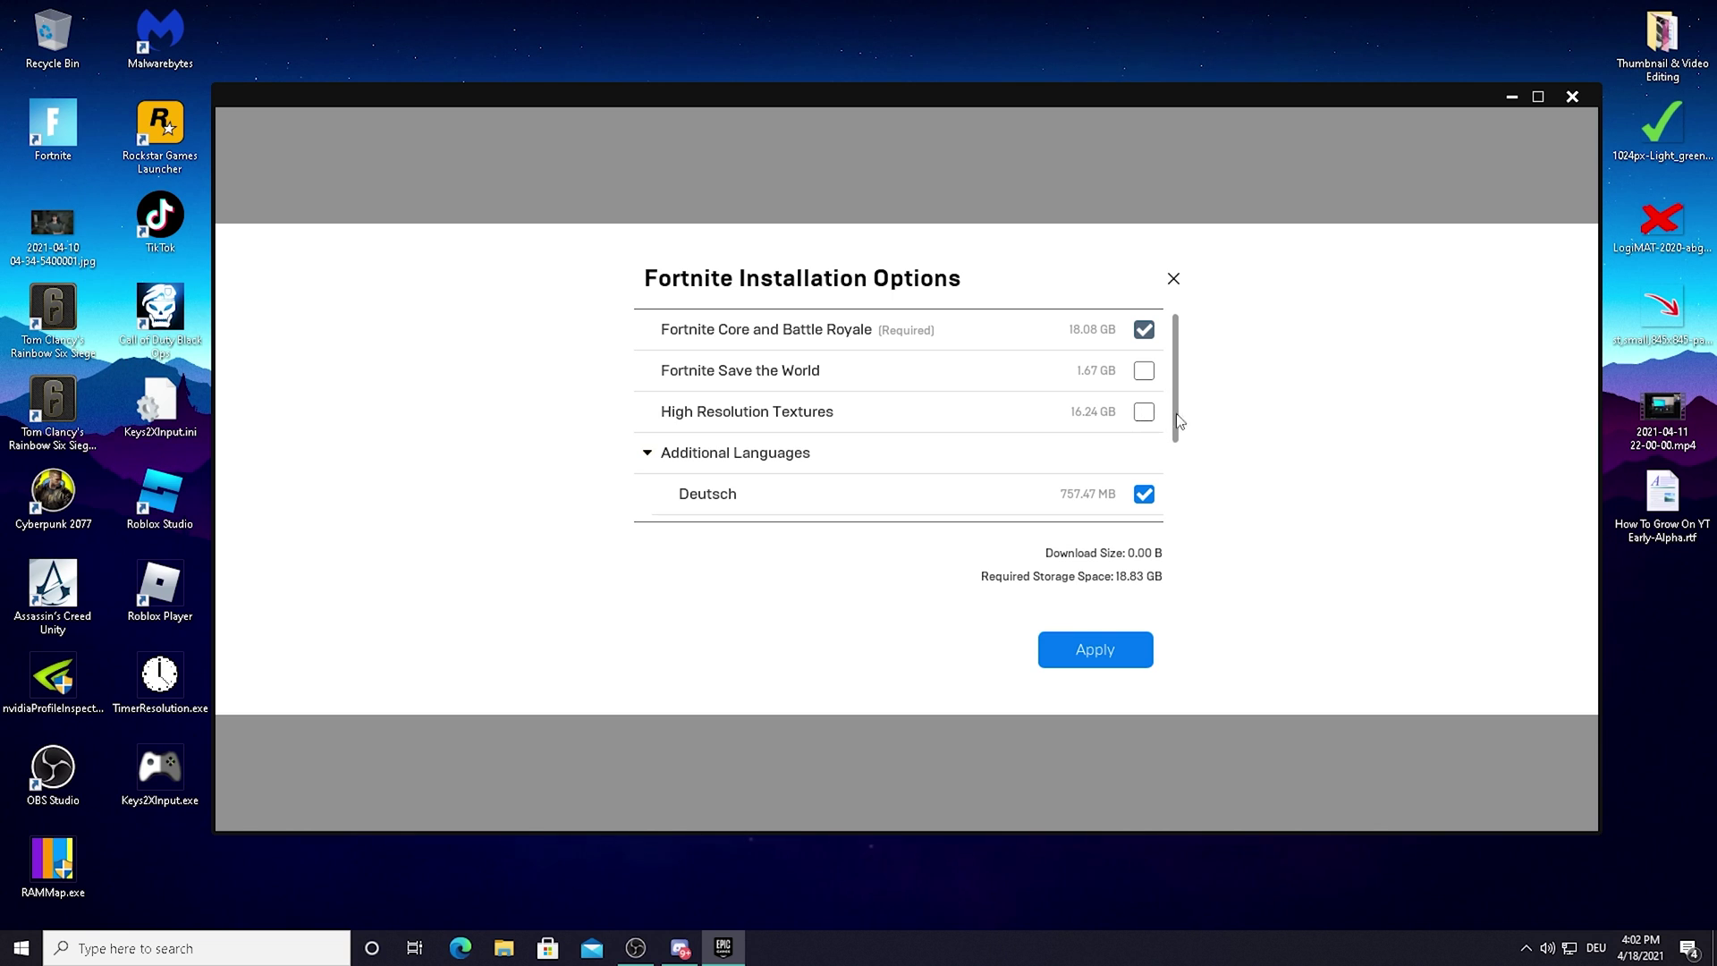
{"action": "left_click", "coordinate": [1087, 650]}
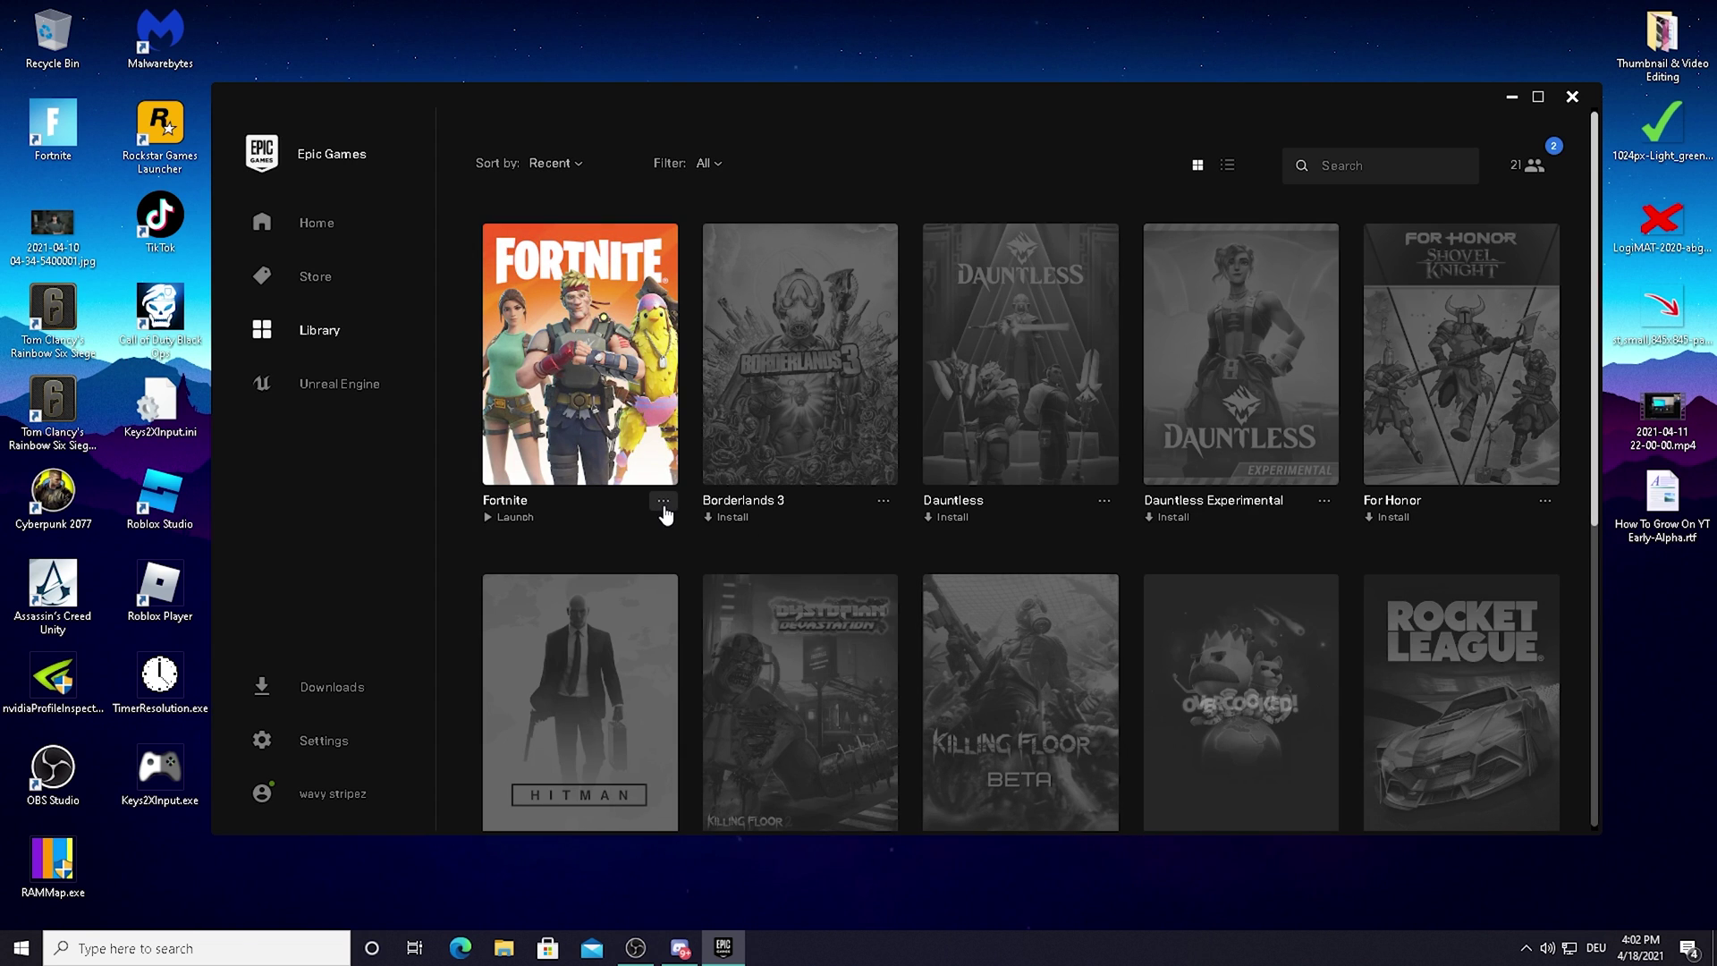
Step: Verify the Fortnite game files from the launcher library
{"action": "left_click", "coordinate": [663, 502]}
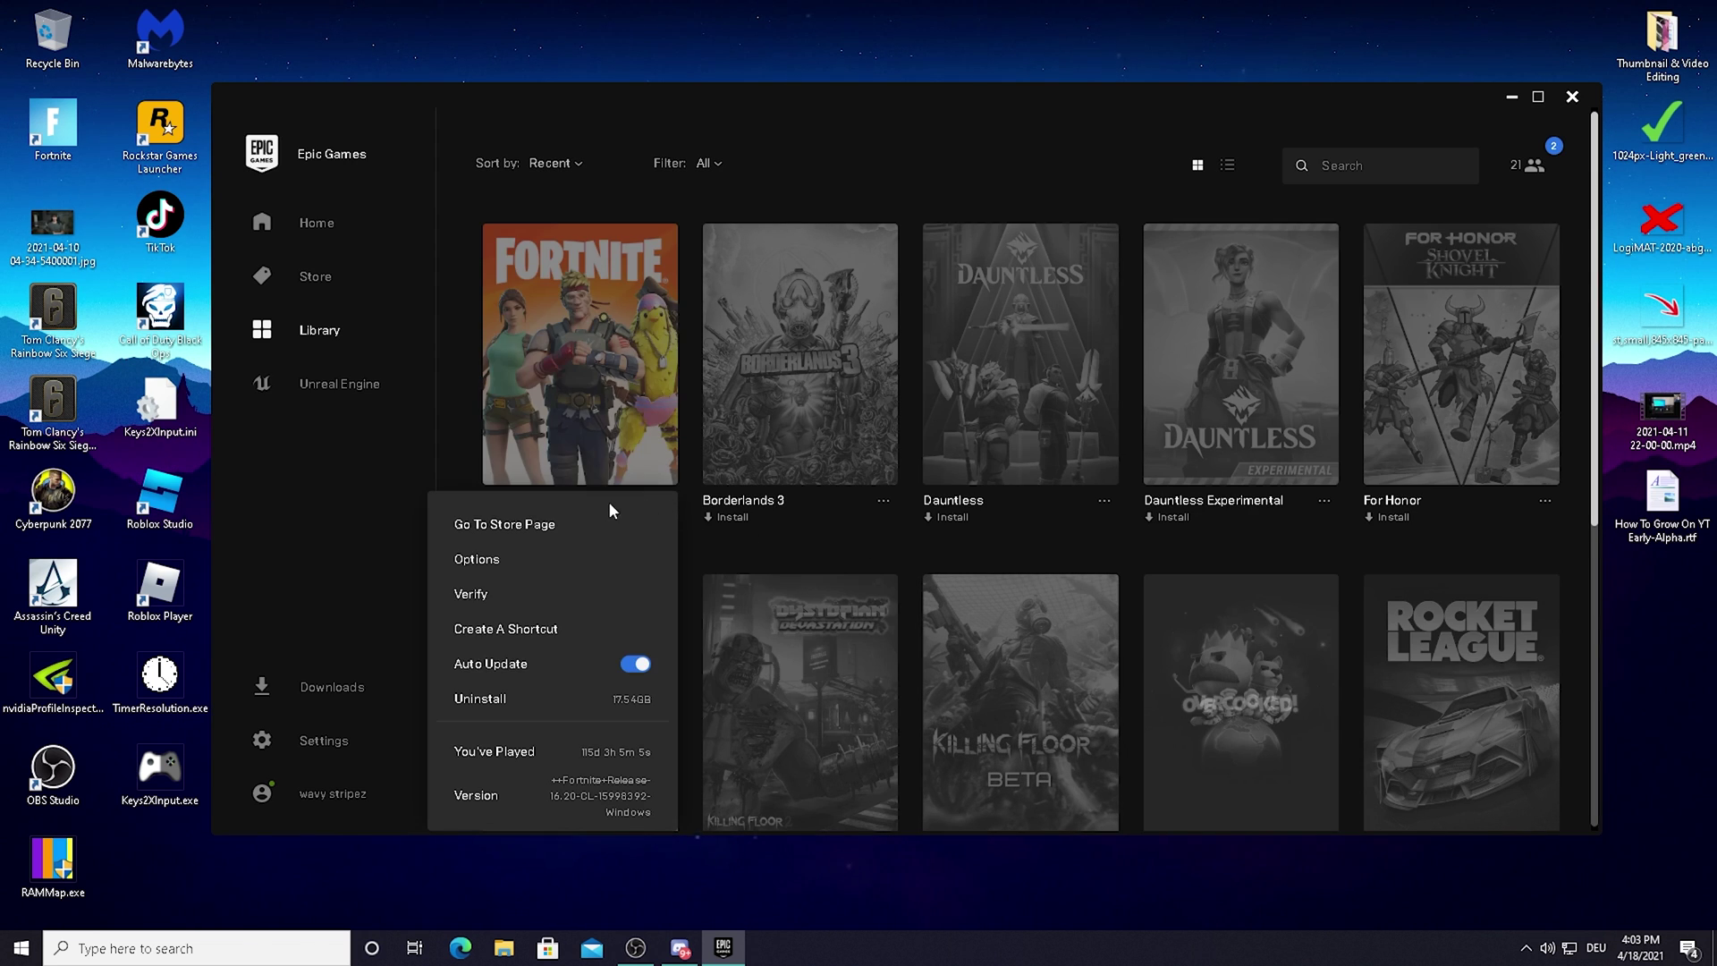
{"action": "left_click", "coordinate": [468, 592]}
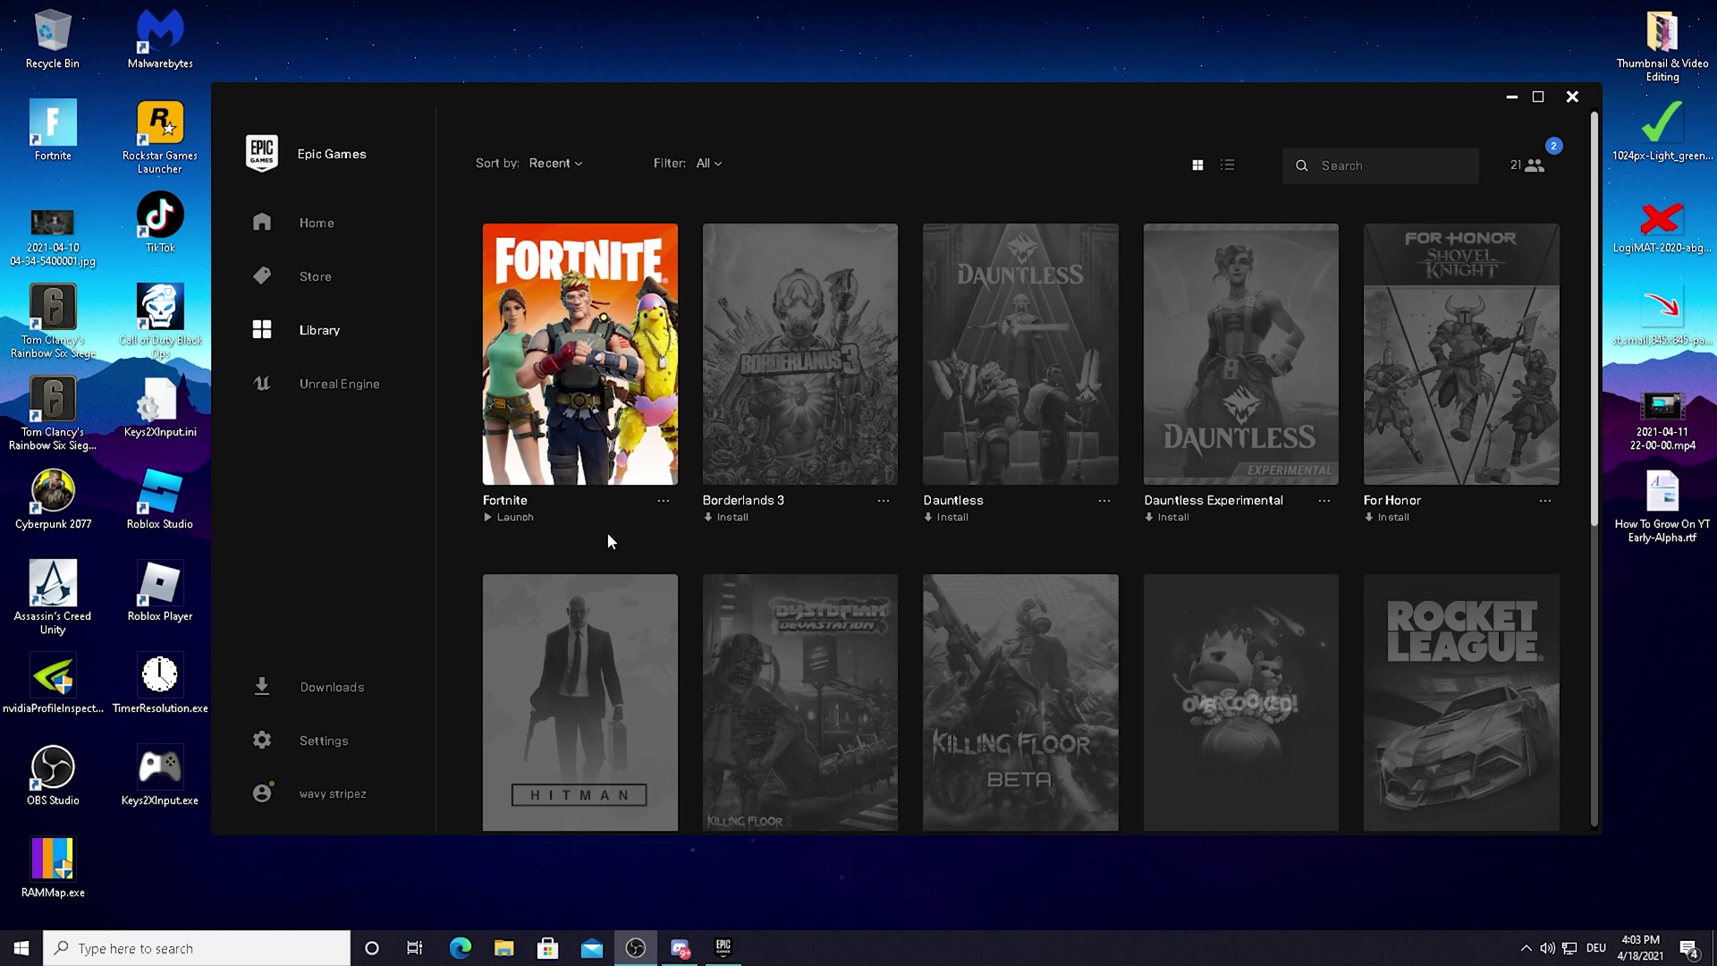
Step: View the downloads page in the Epic Games Launcher
{"action": "left_click", "coordinate": [299, 695]}
{"action": "left_click", "coordinate": [965, 405]}
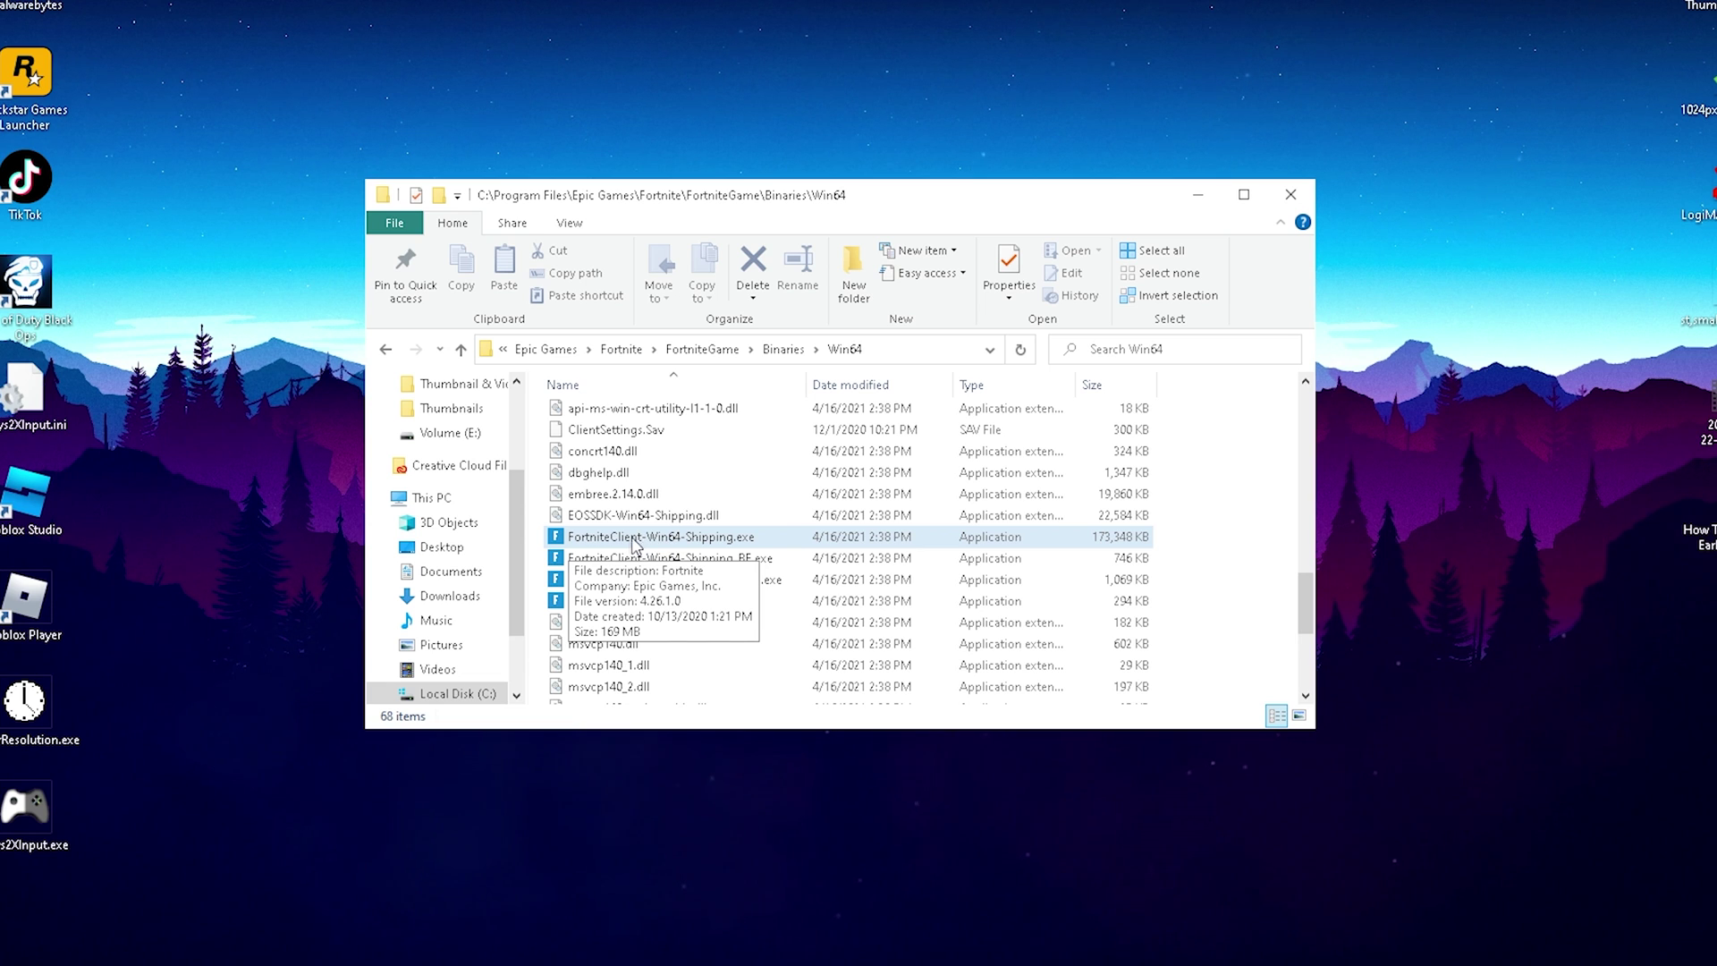
Step: Switch to the Win64 folder and troubleshoot compatibility of FortniteClient-Win64-Shipping.exe, trying the recommended settings
{"action": "right_click", "coordinate": [589, 541]}
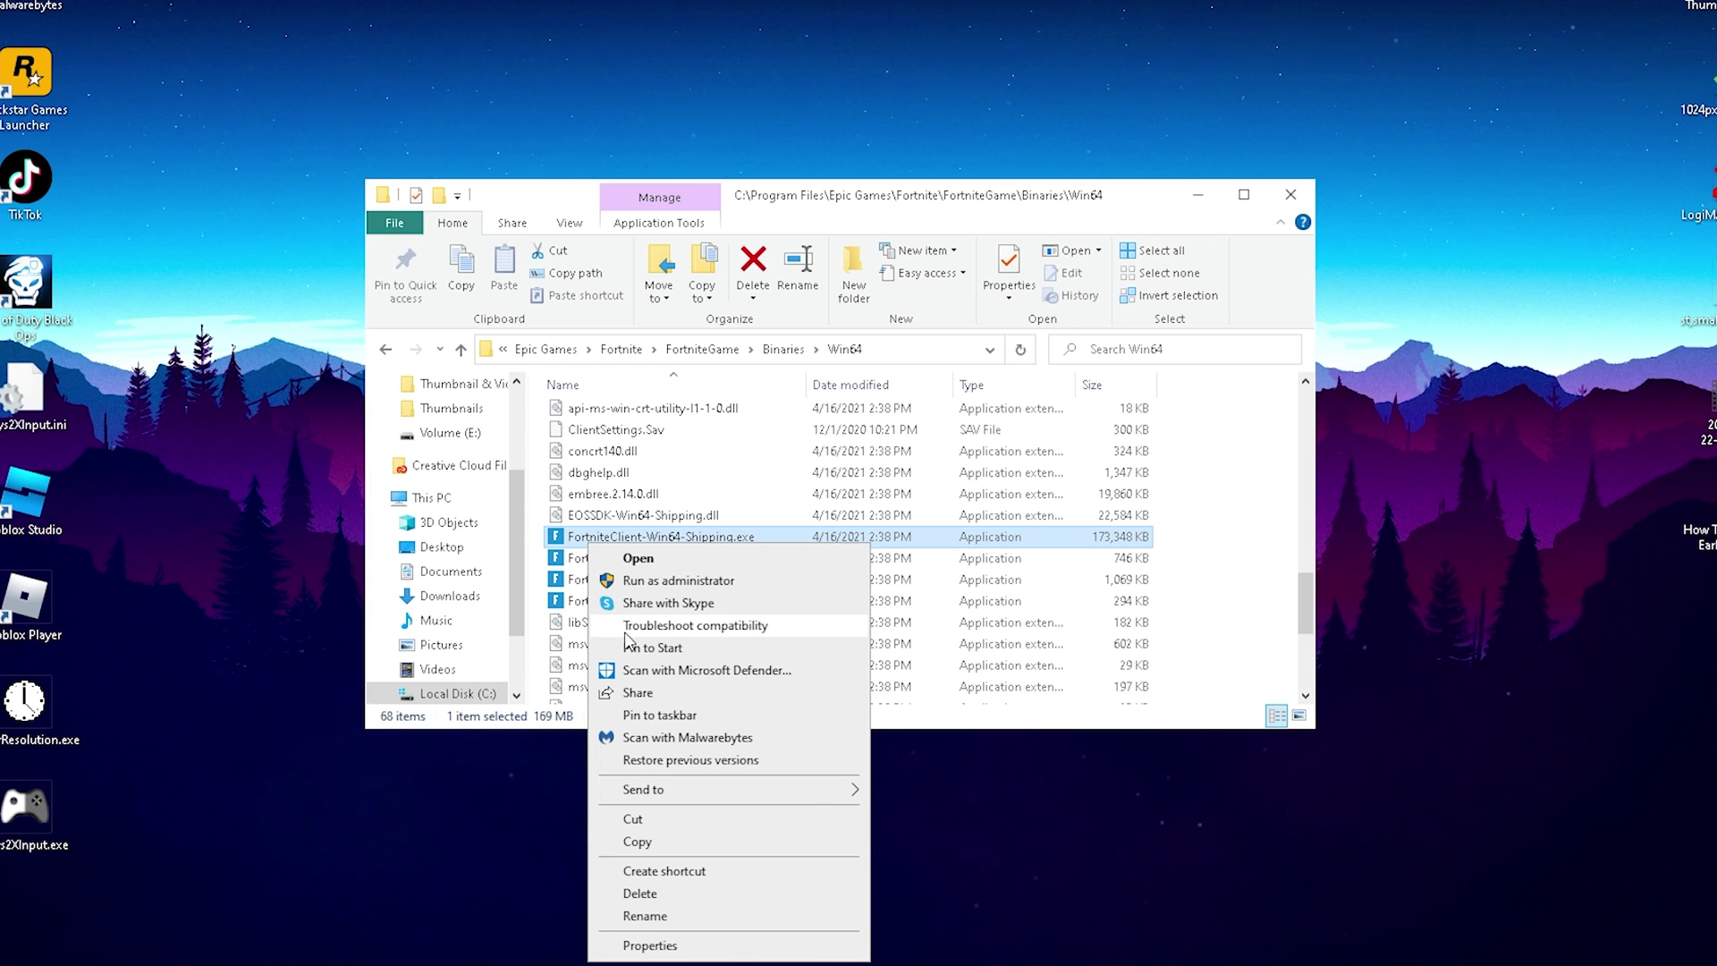
{"action": "left_click", "coordinate": [698, 625]}
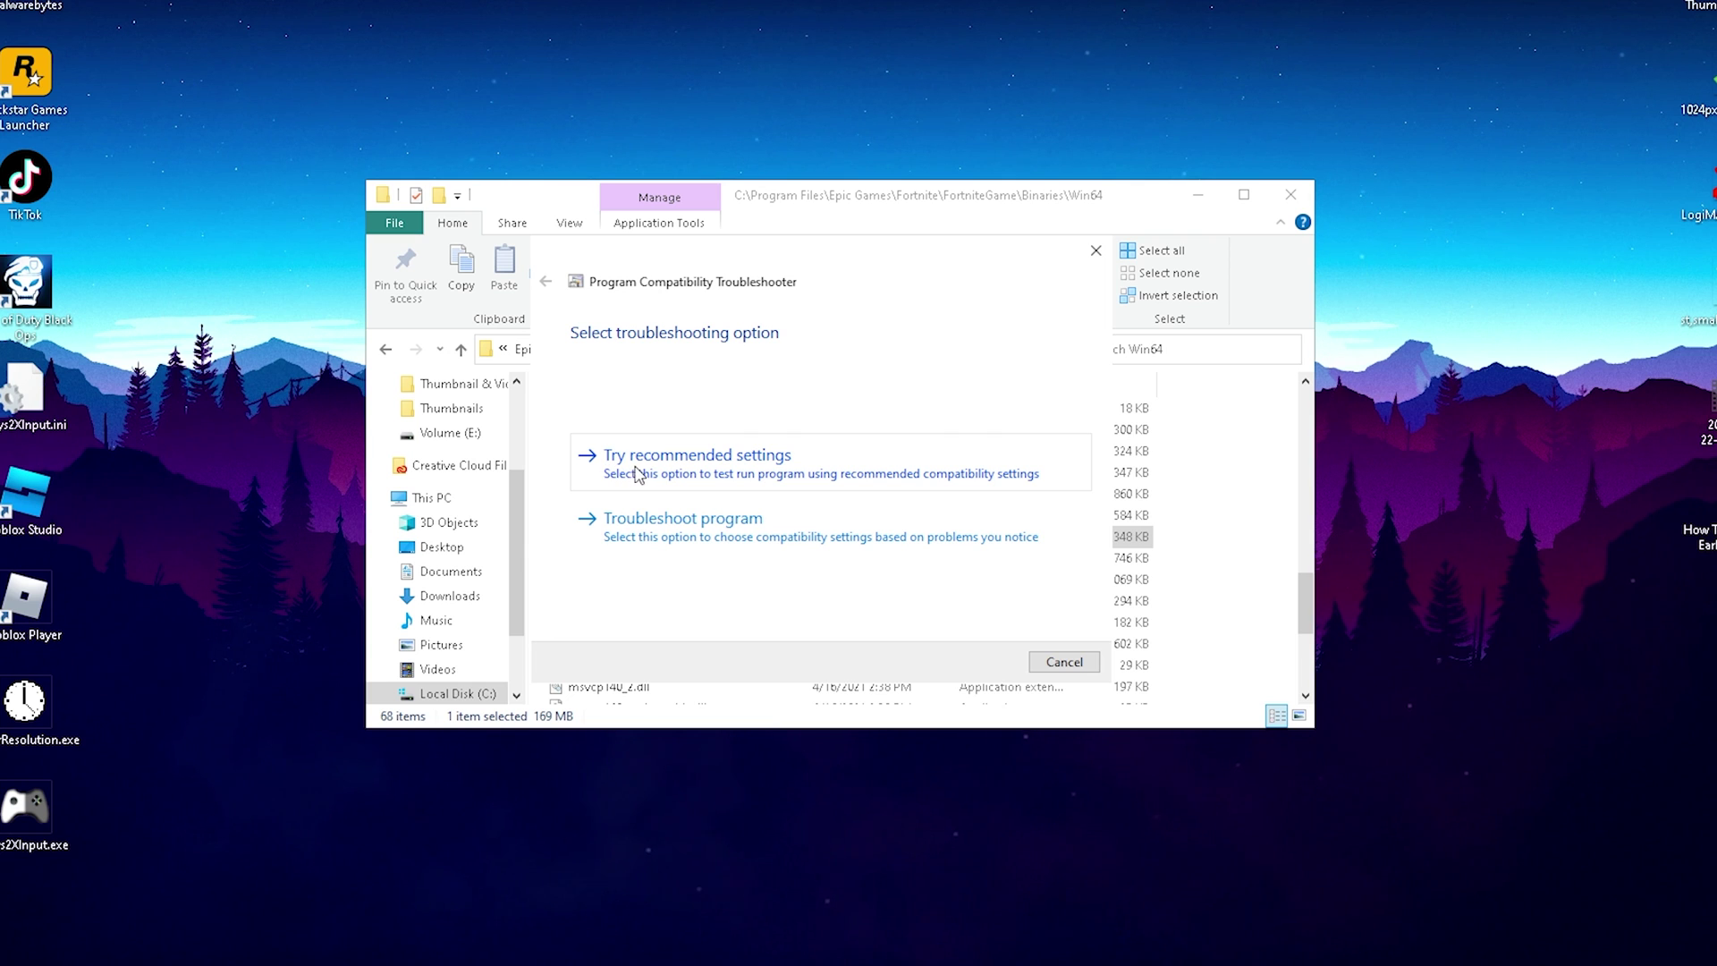
{"action": "left_click", "coordinate": [742, 471]}
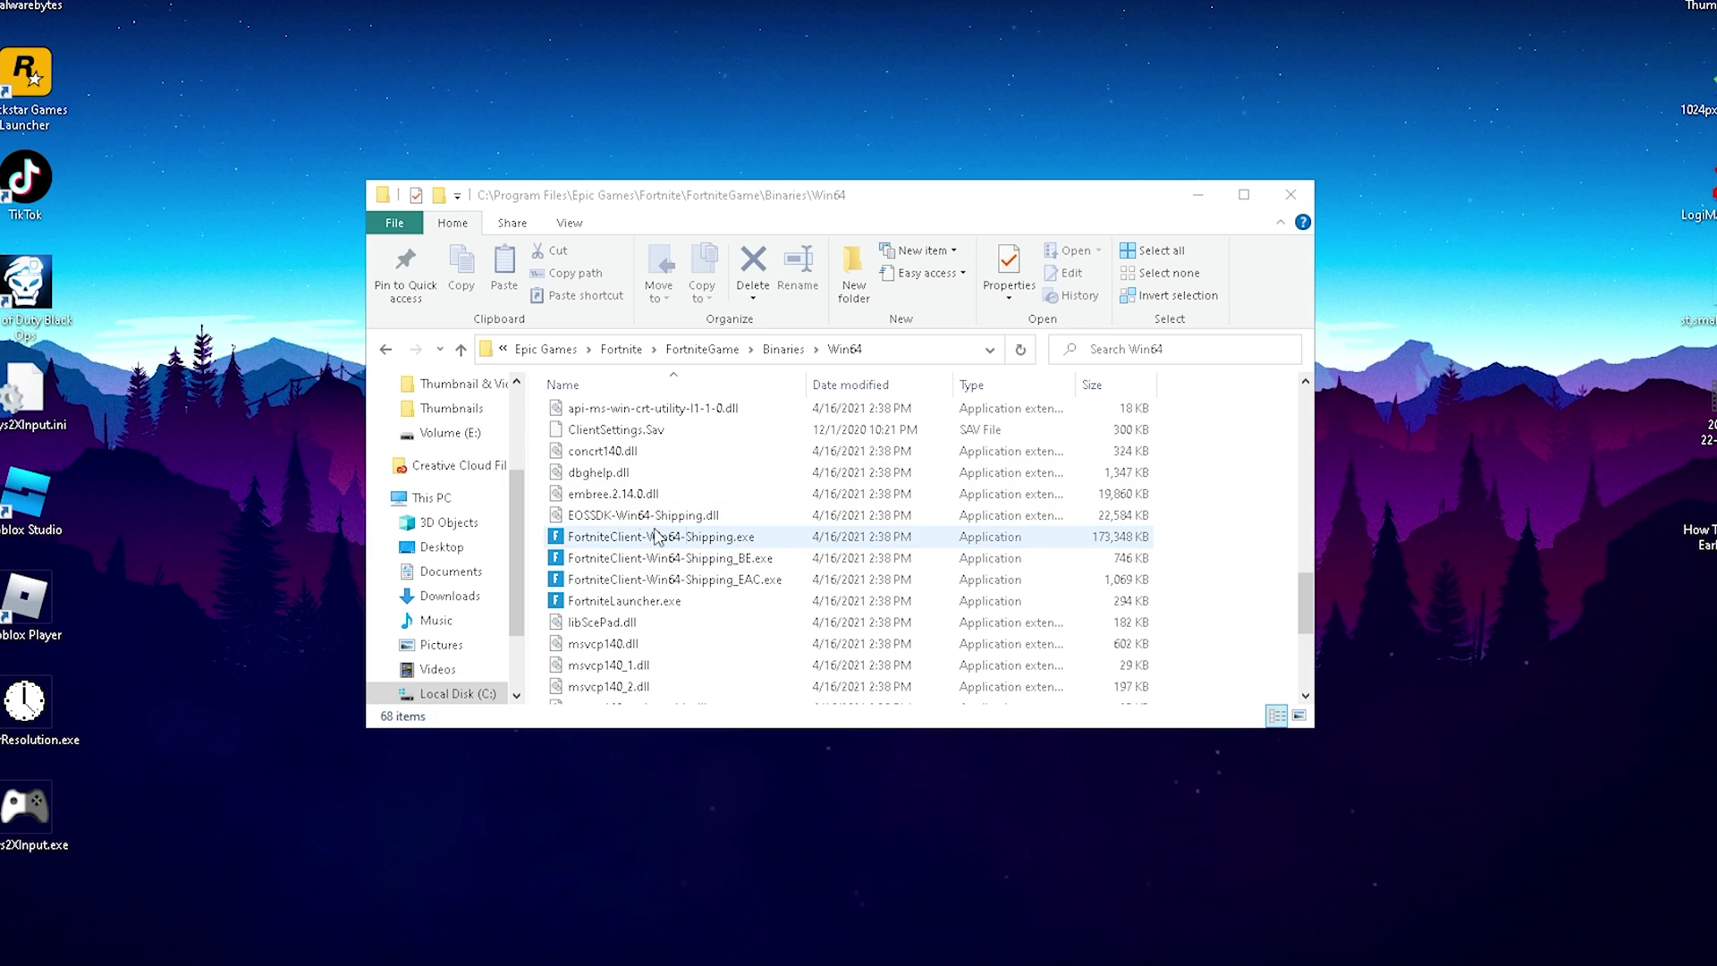
Step: Set FortniteClient-Win64-Shipping.exe to run in compatibility mode for Windows 8 and apply the change to its properties
{"action": "right_click", "coordinate": [599, 545]}
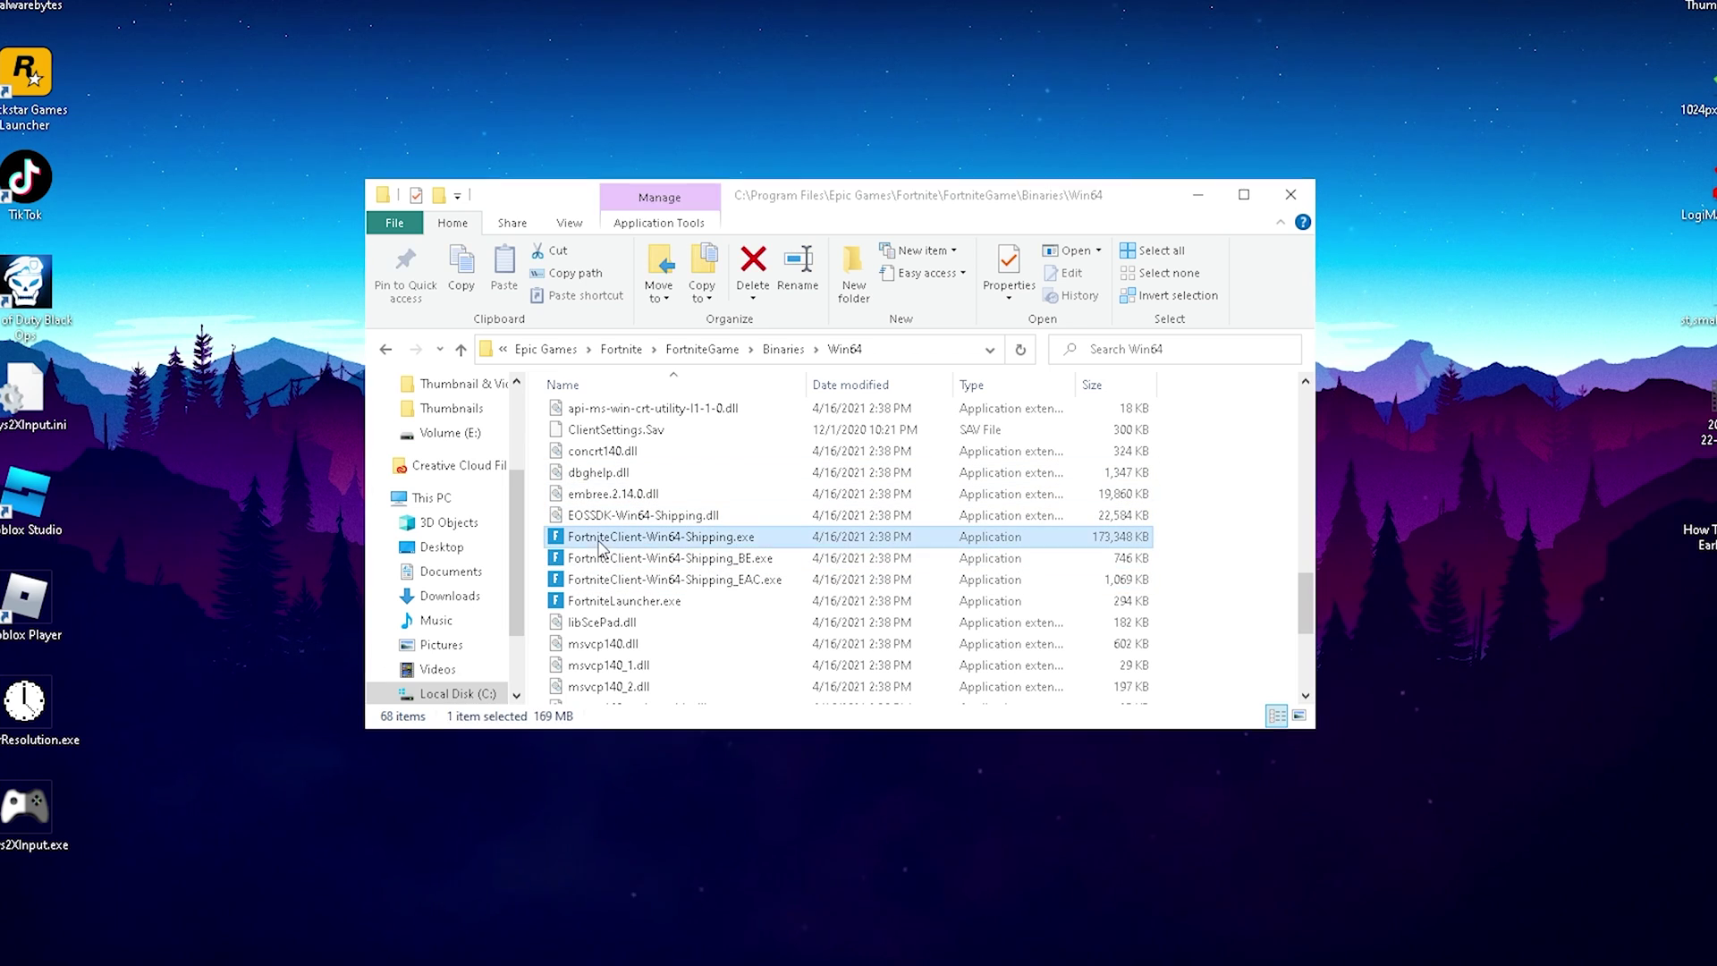
{"action": "left_click", "coordinate": [673, 950]}
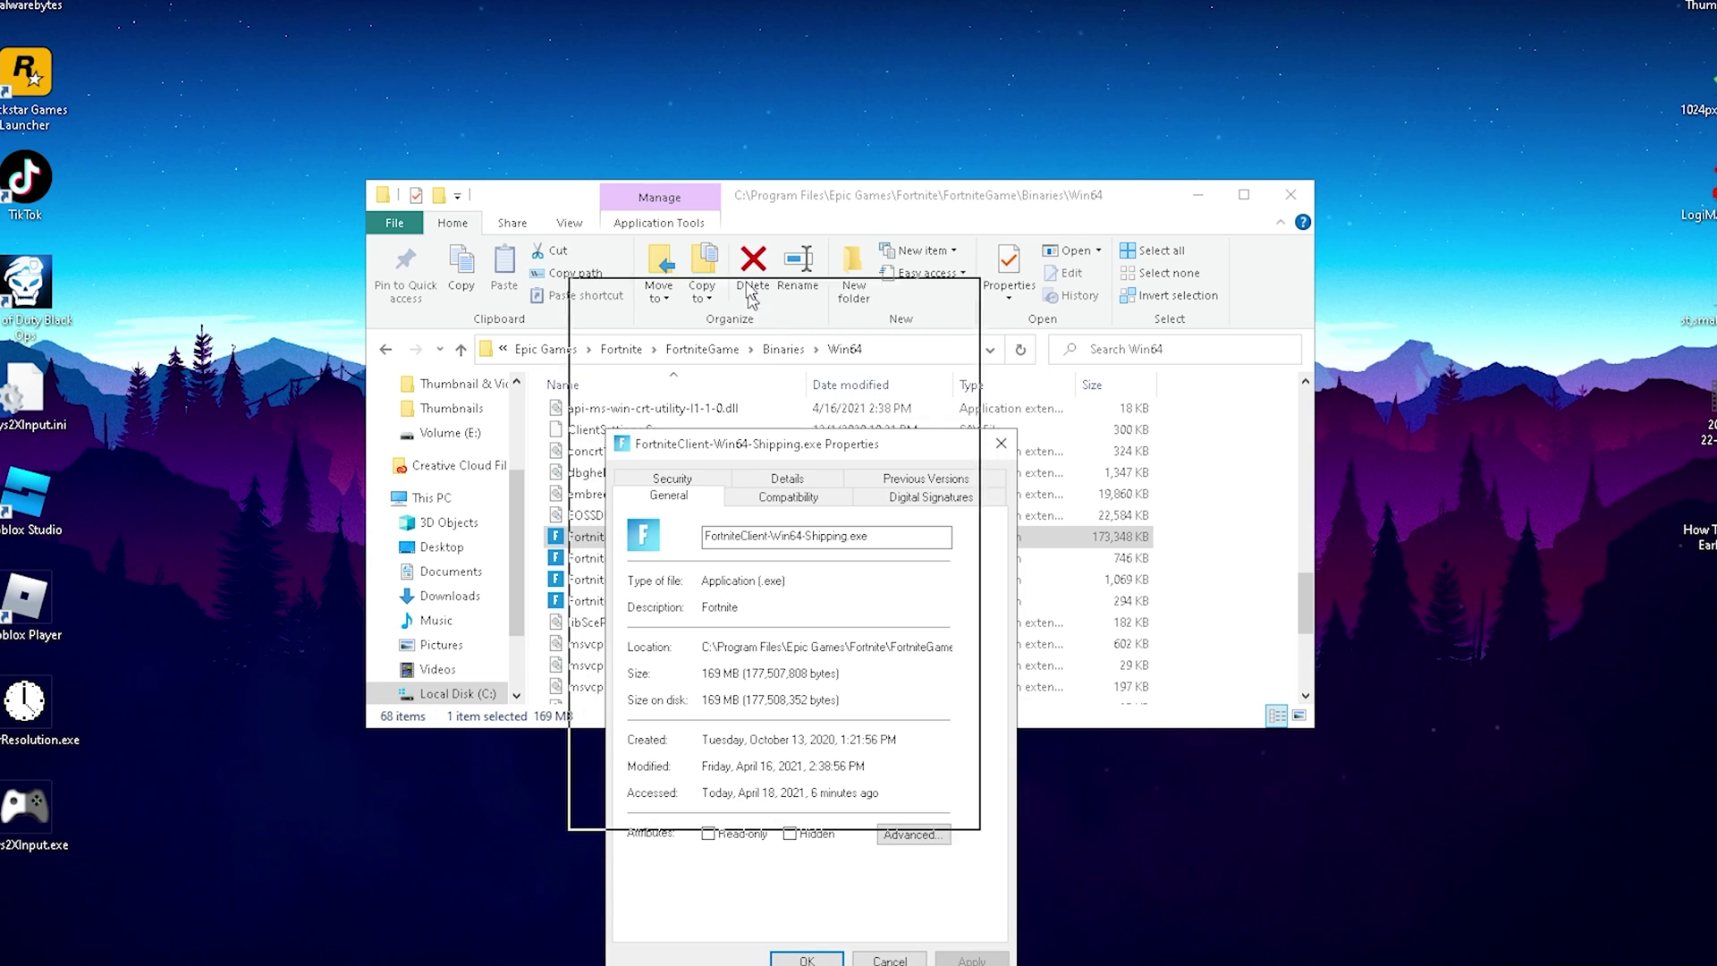
{"action": "left_click_drag", "start_coordinate": [796, 444], "coordinate": [740, 185]}
{"action": "left_click", "coordinate": [733, 237]}
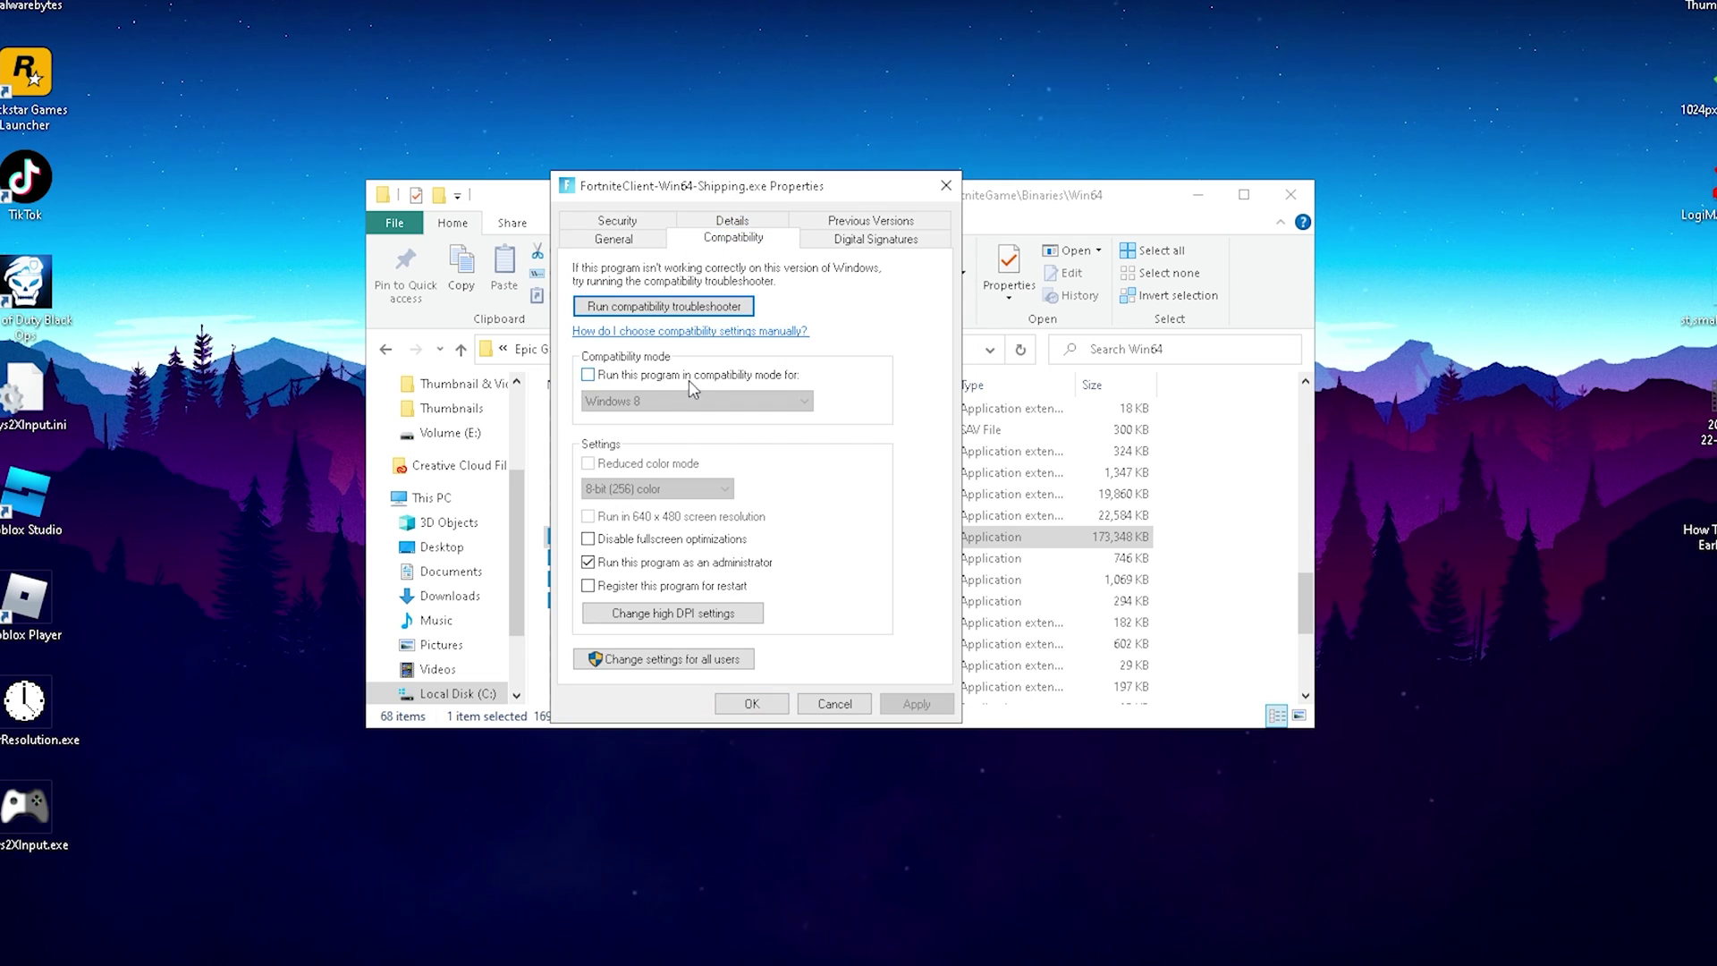
{"action": "left_click", "coordinate": [666, 376]}
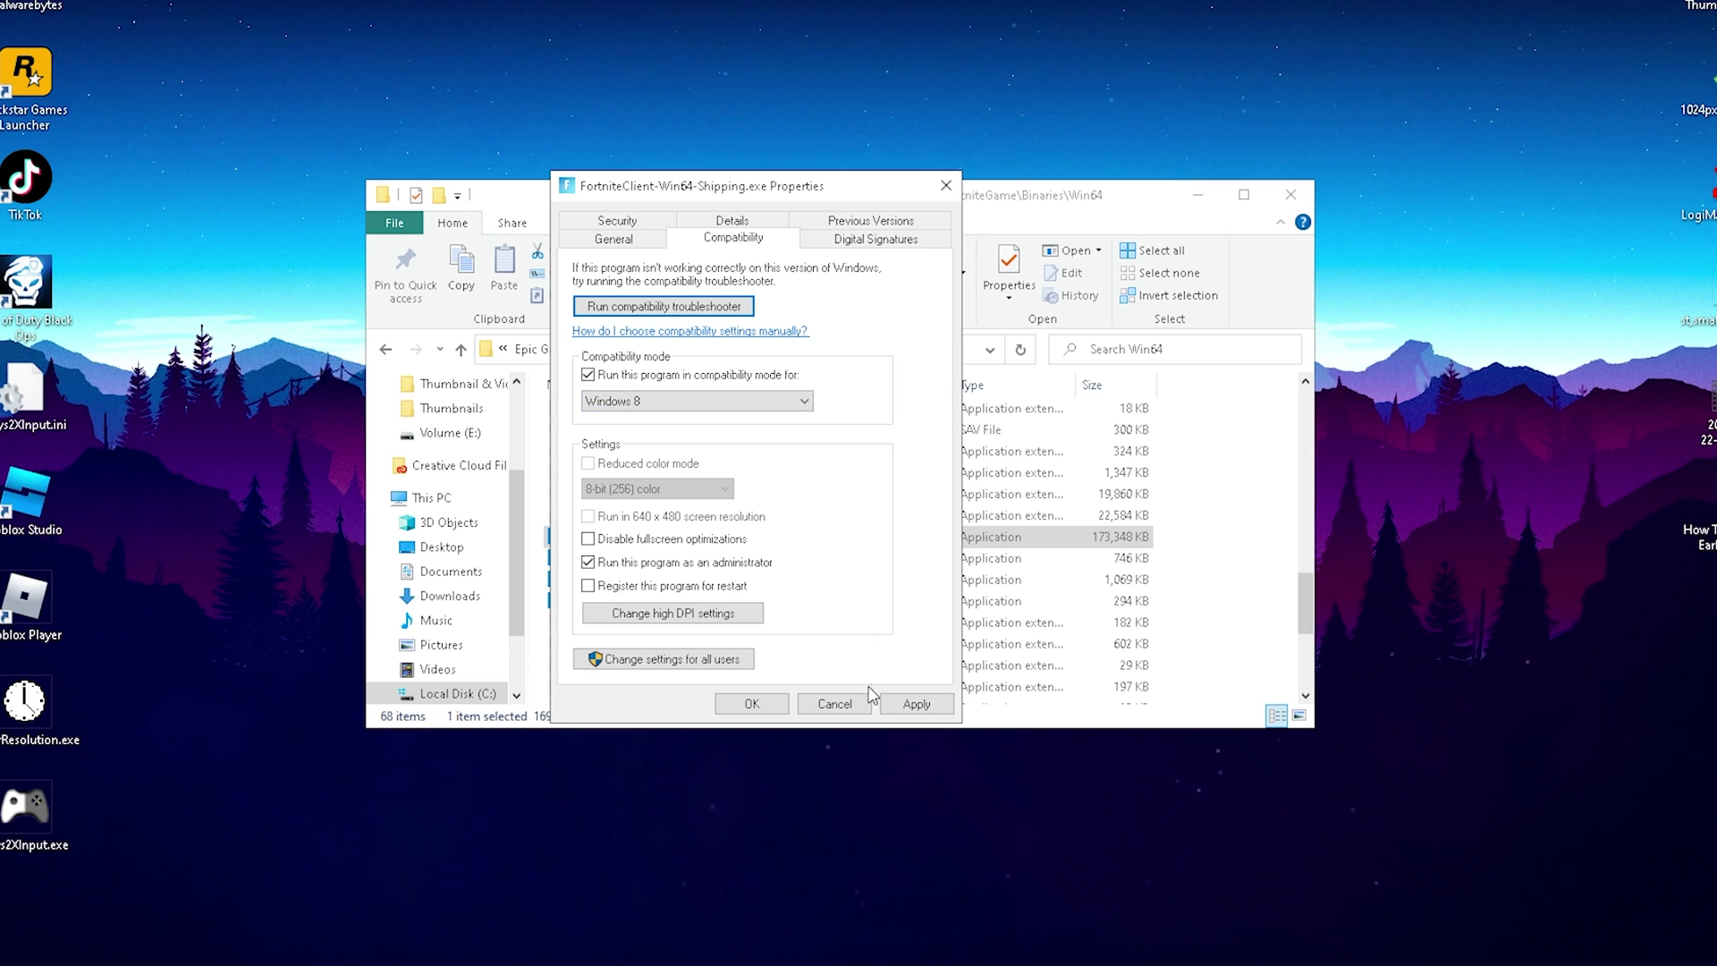
{"action": "left_click", "coordinate": [911, 706]}
{"action": "left_click", "coordinate": [762, 707]}
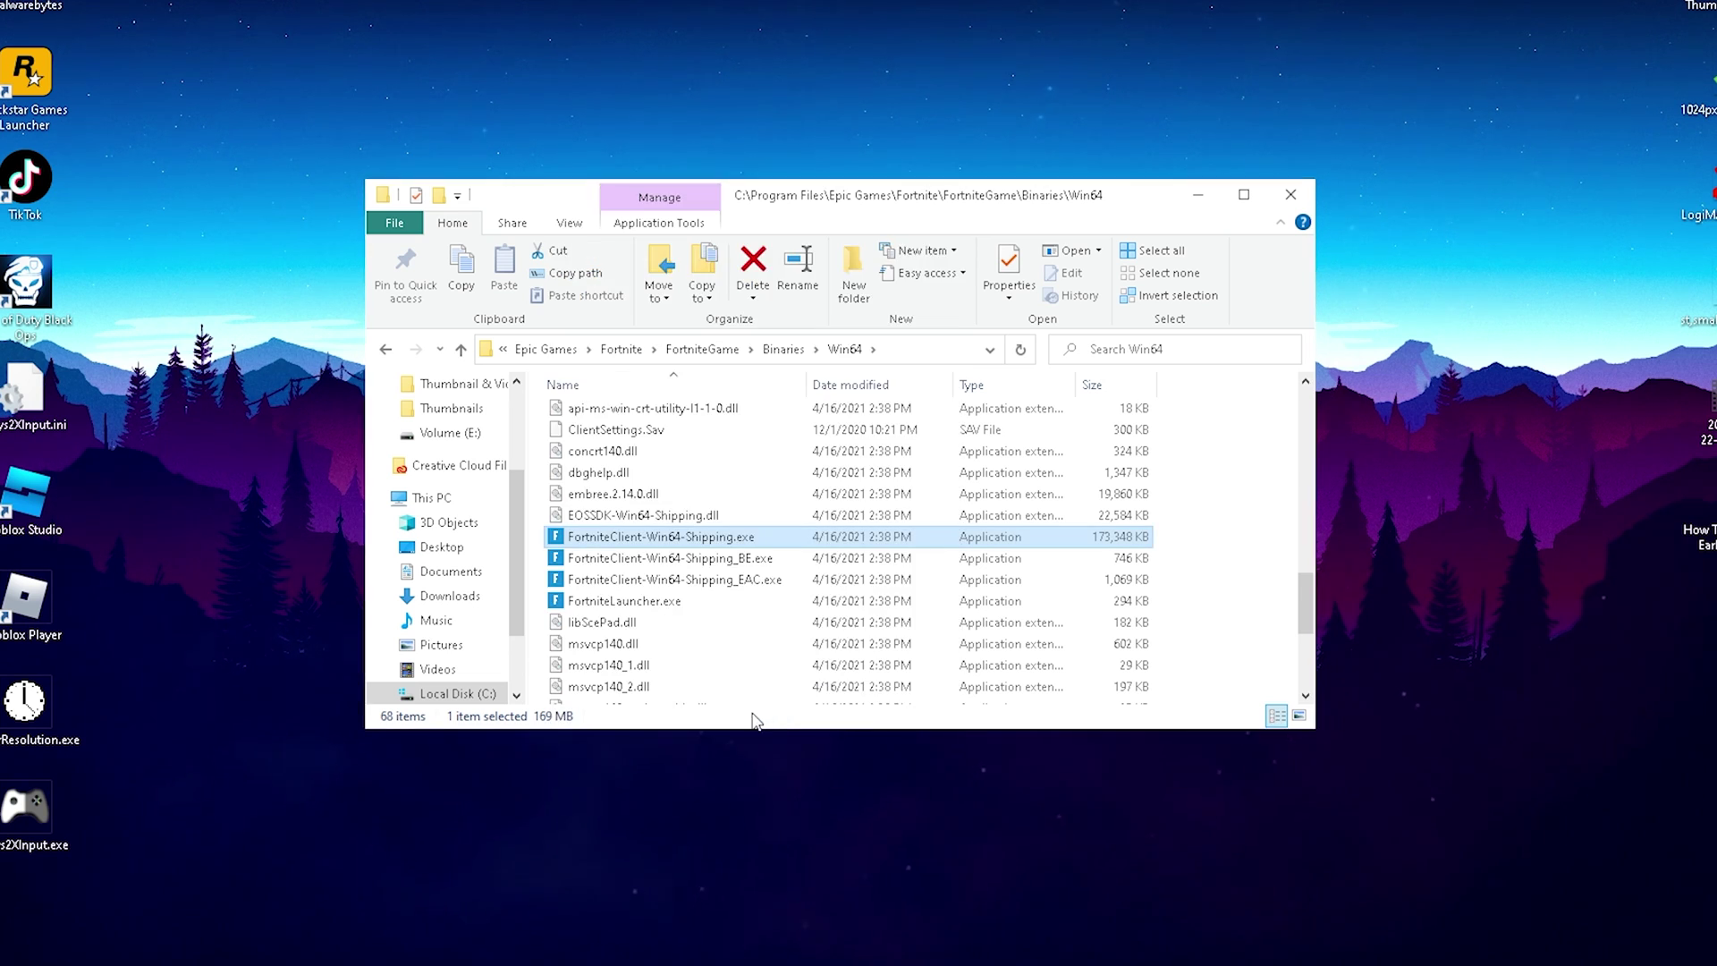